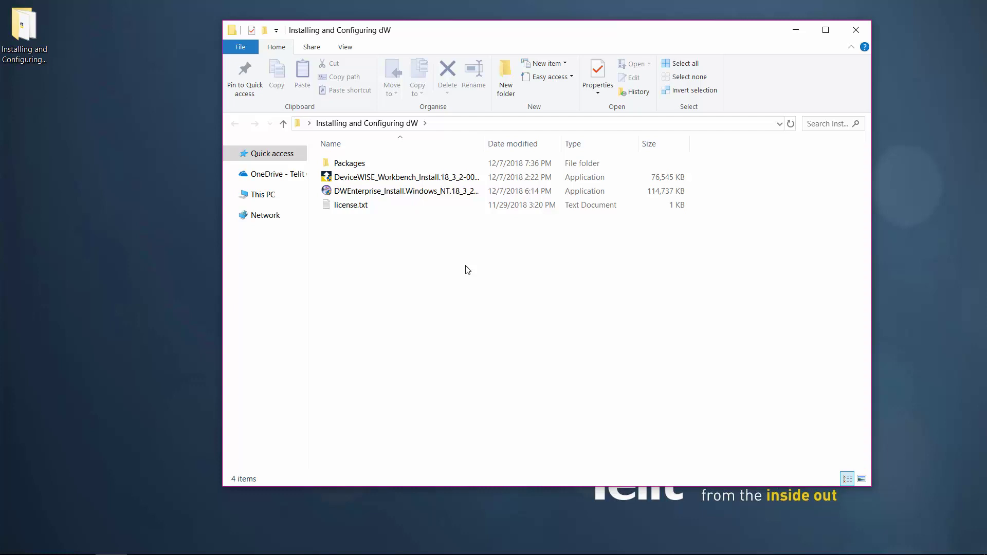
- Run the deviceWISE Enterprise installer as administrator, accept the license and install into c:\deviceWISE\Runtime
{"action": "left_click", "coordinate": [440, 196]}
{"action": "right_click", "coordinate": [440, 195]}
{"action": "left_click", "coordinate": [455, 219]}
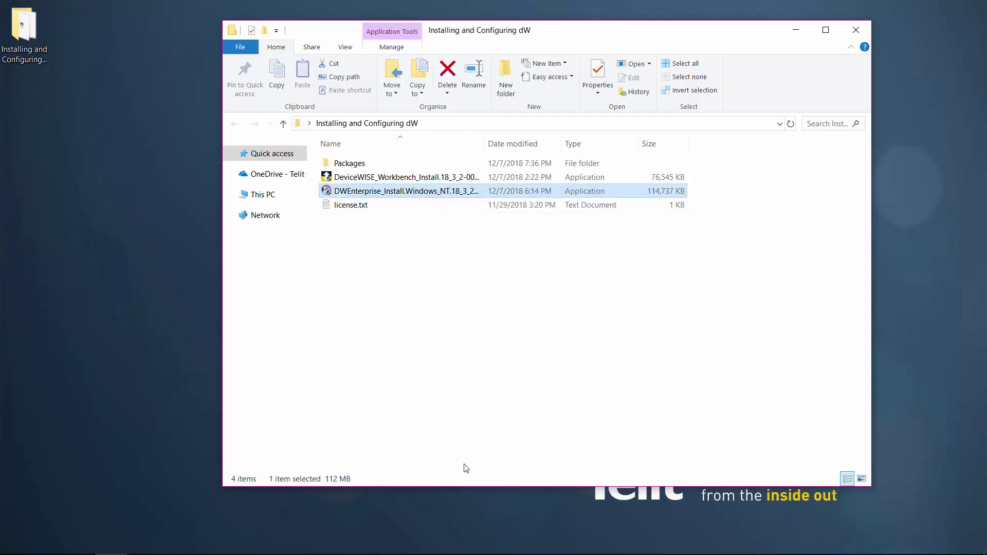
{"action": "left_click", "coordinate": [563, 388]}
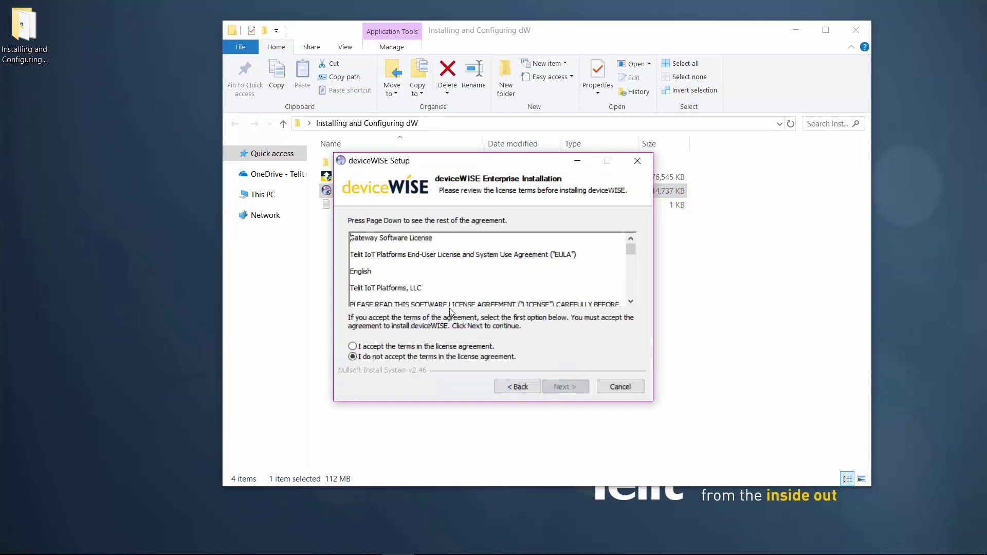
{"action": "left_click", "coordinate": [483, 347]}
{"action": "key", "text": "Return"}
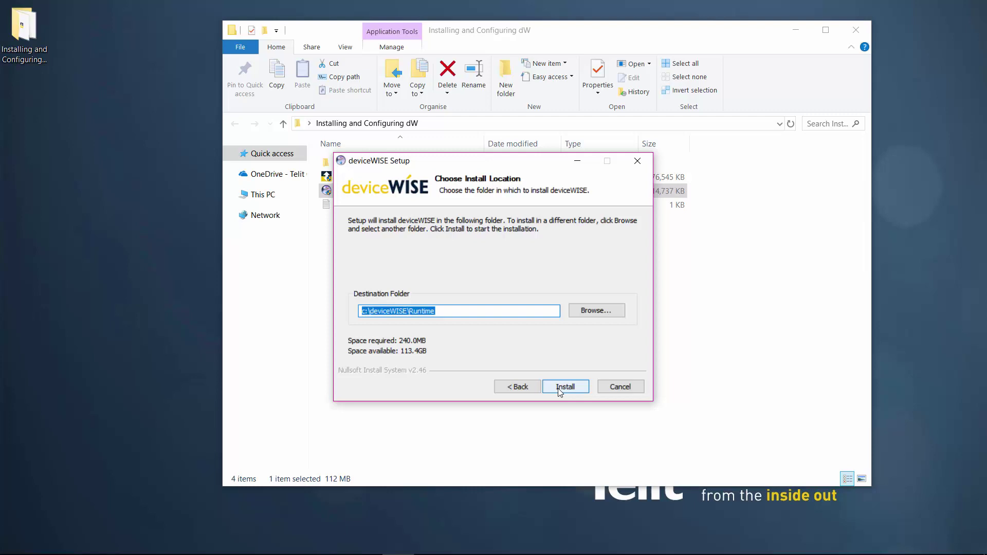
{"action": "key", "text": "Return"}
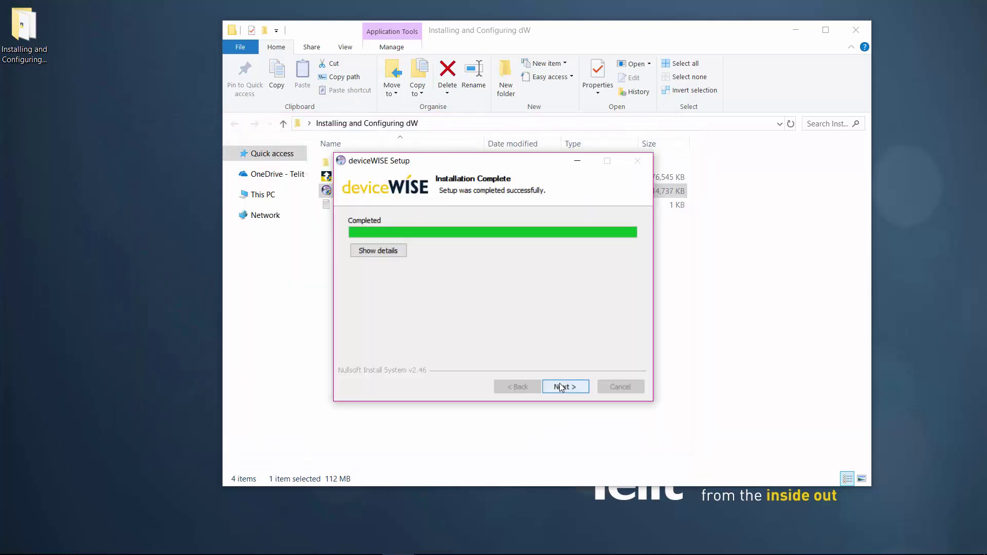
{"action": "left_click", "coordinate": [560, 387]}
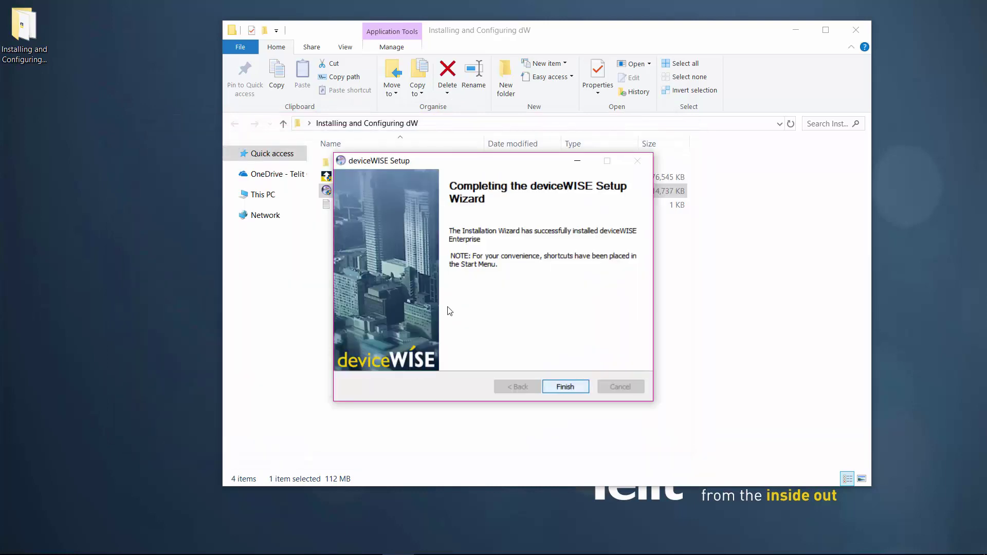
{"action": "key", "text": "Return"}
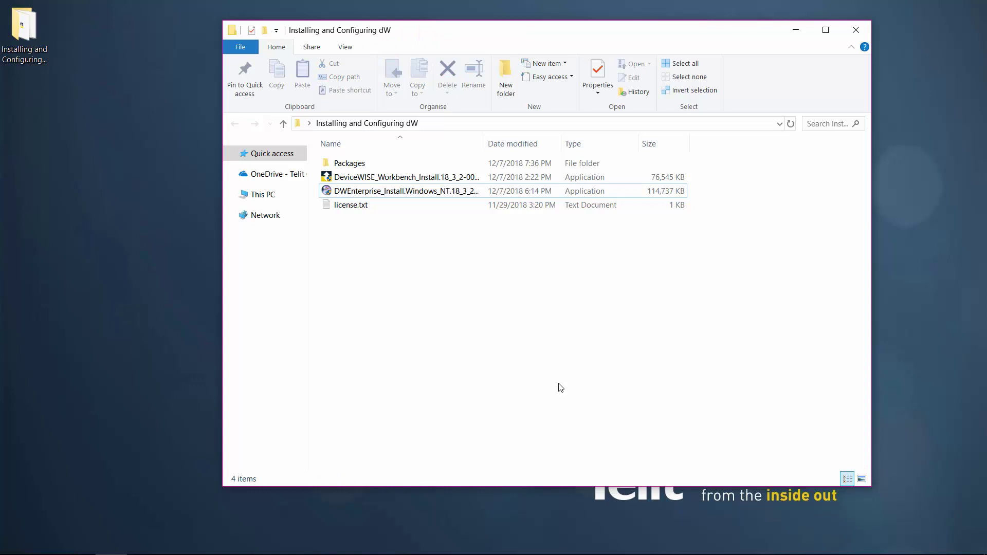
- Run the Workbench installer as administrator with the license accepted, default components and a desktop shortcut
{"action": "left_click", "coordinate": [464, 181]}
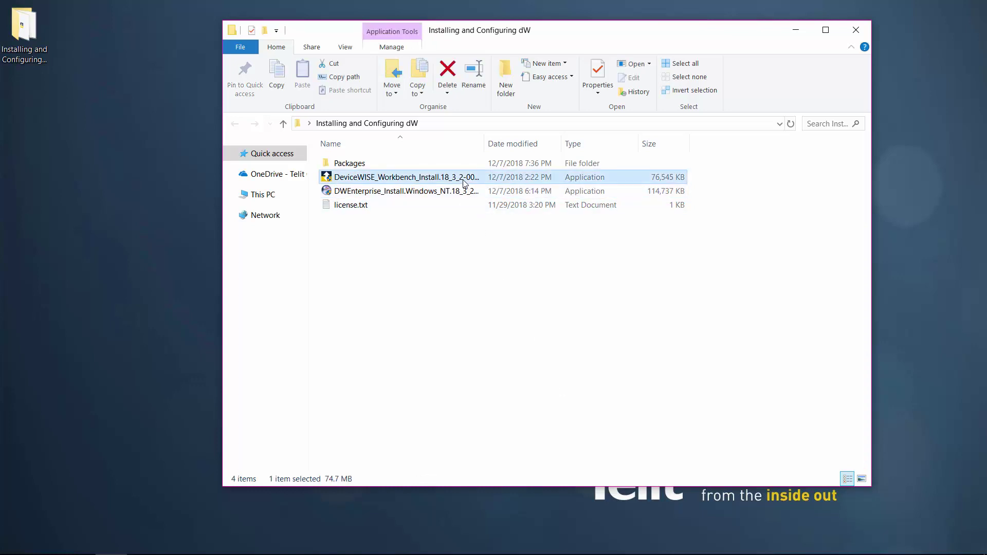
{"action": "right_click", "coordinate": [464, 183]}
{"action": "left_click", "coordinate": [486, 205]}
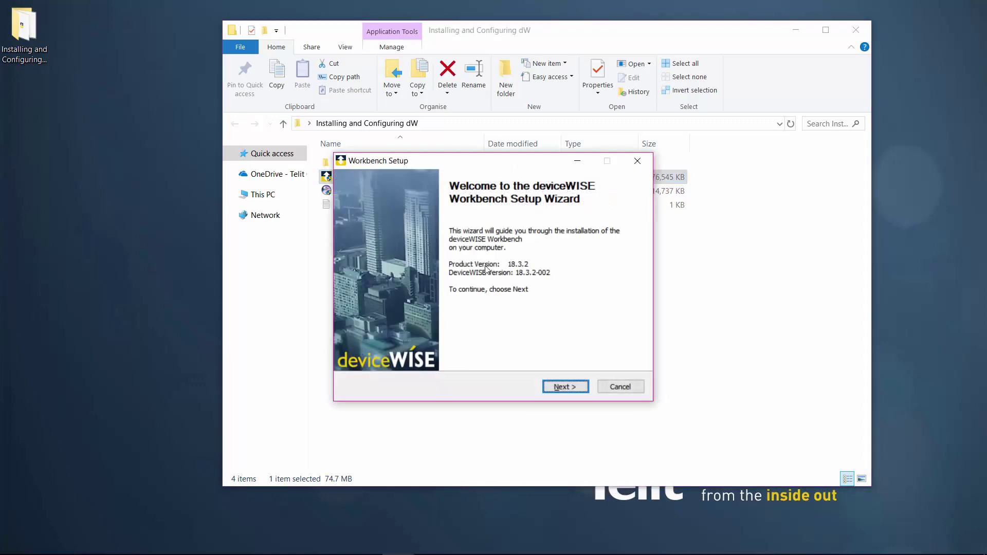
{"action": "left_click", "coordinate": [563, 386]}
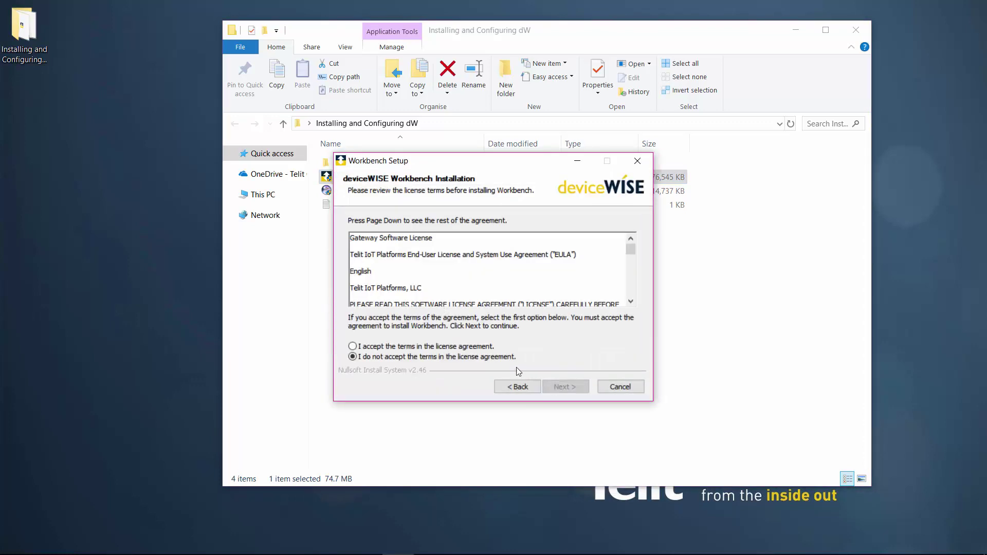
{"action": "key", "text": "Return"}
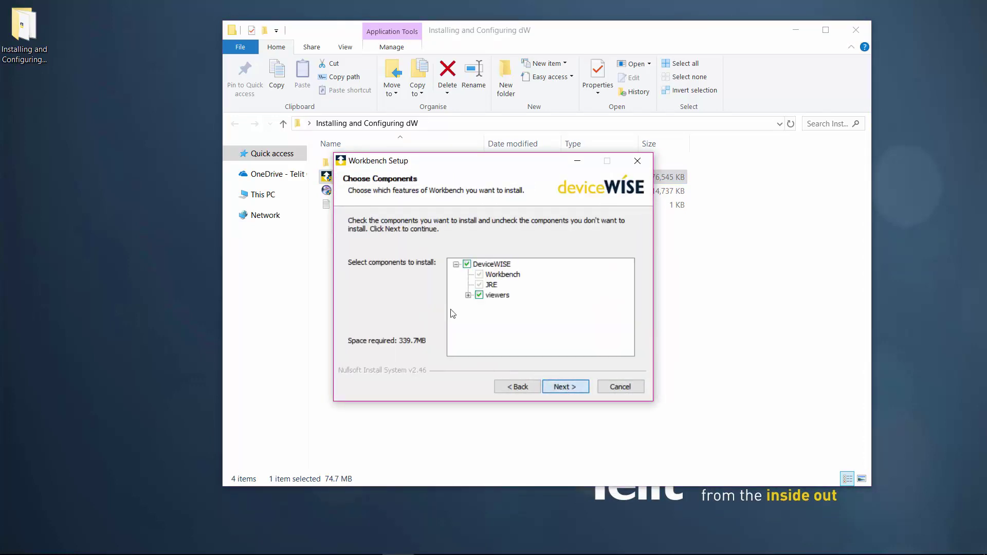
{"action": "key", "text": "Return"}
{"action": "key", "text": "Return"}
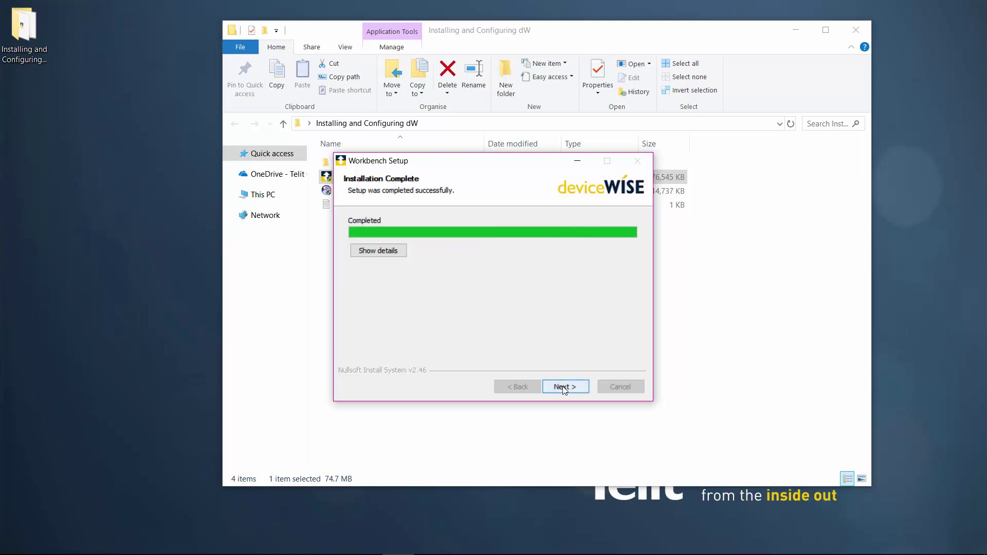
{"action": "left_click", "coordinate": [564, 388]}
{"action": "left_click", "coordinate": [559, 331]}
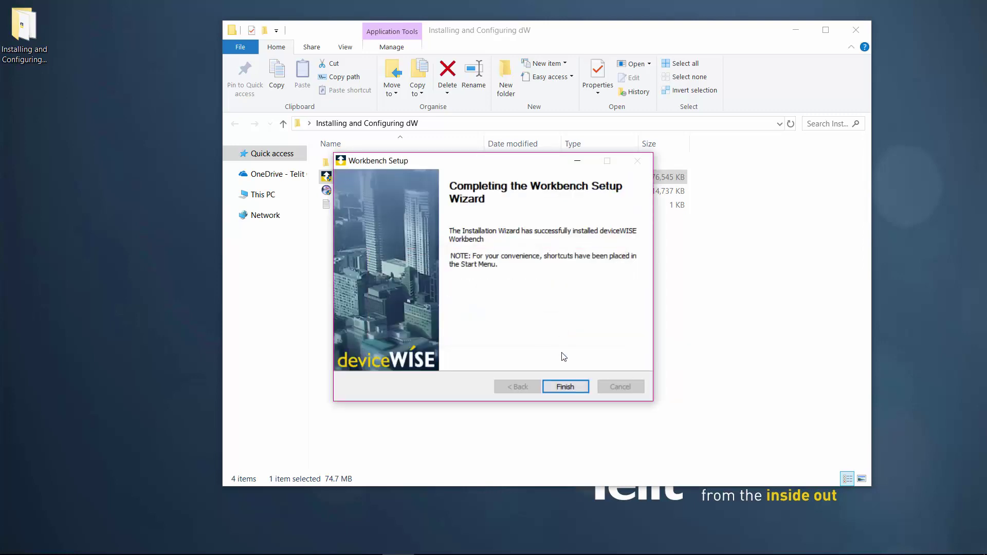
{"action": "left_click", "coordinate": [565, 387]}
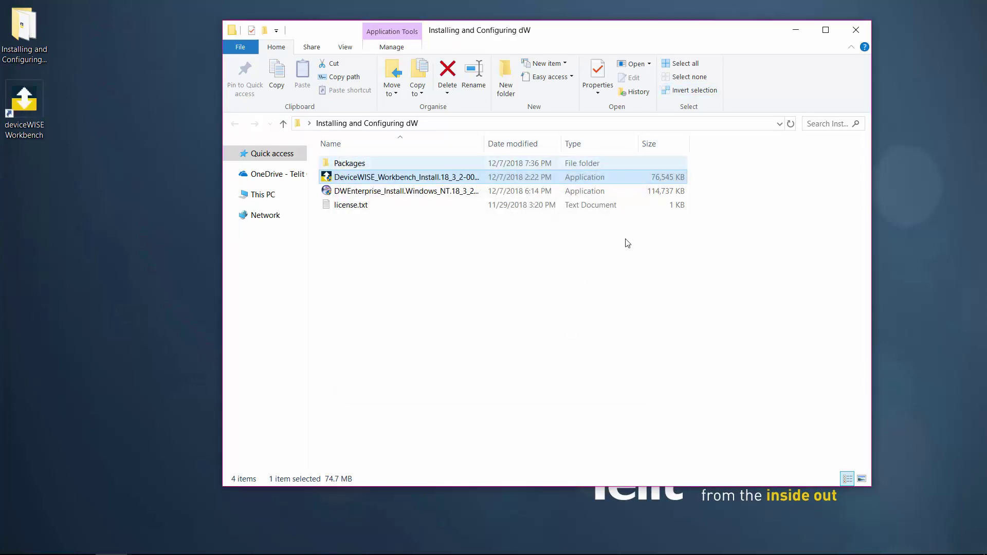
- Launch deviceWISE Workbench and scan address 127.0.0.1 to find and connect to NEW NODE
{"action": "left_click", "coordinate": [367, 271]}
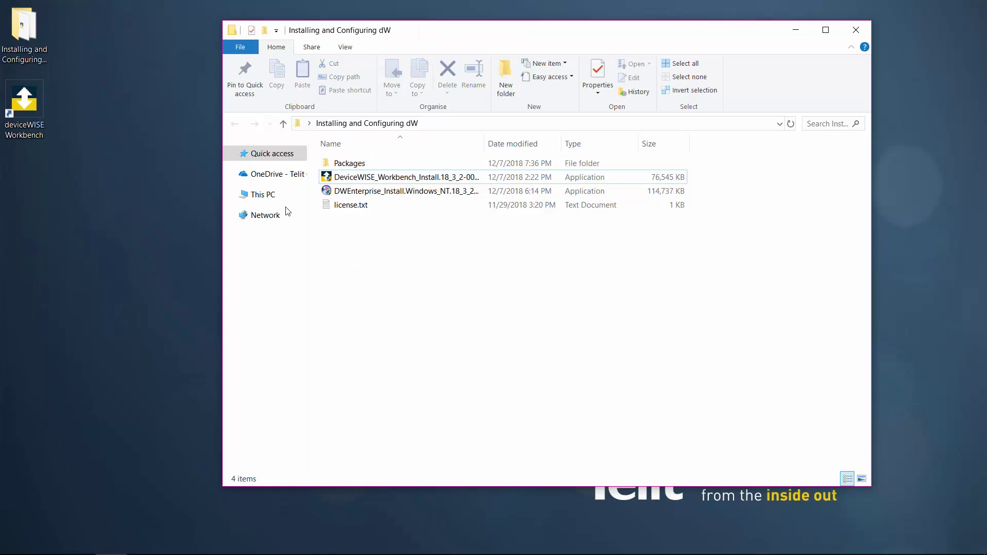
{"action": "double_click", "coordinate": [24, 101]}
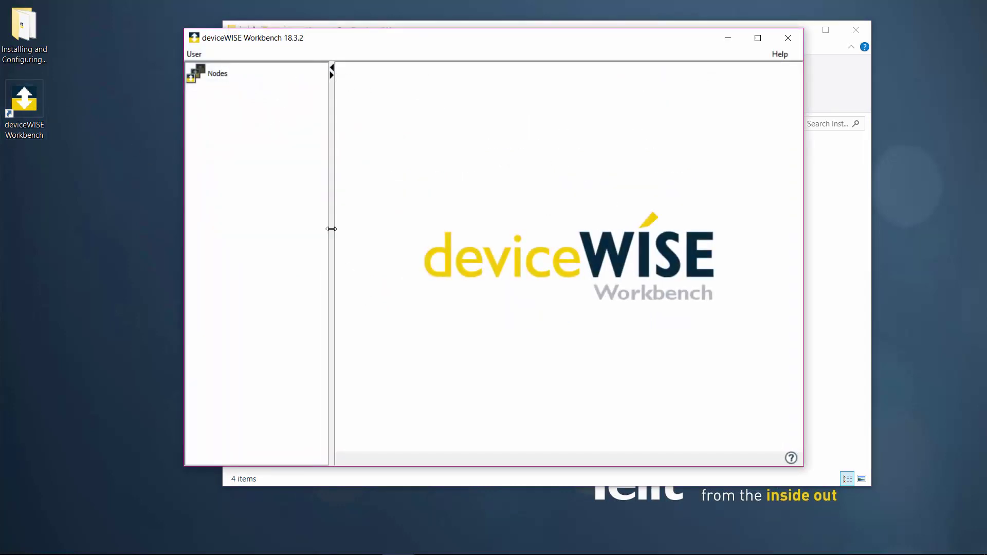
{"action": "right_click", "coordinate": [224, 73]}
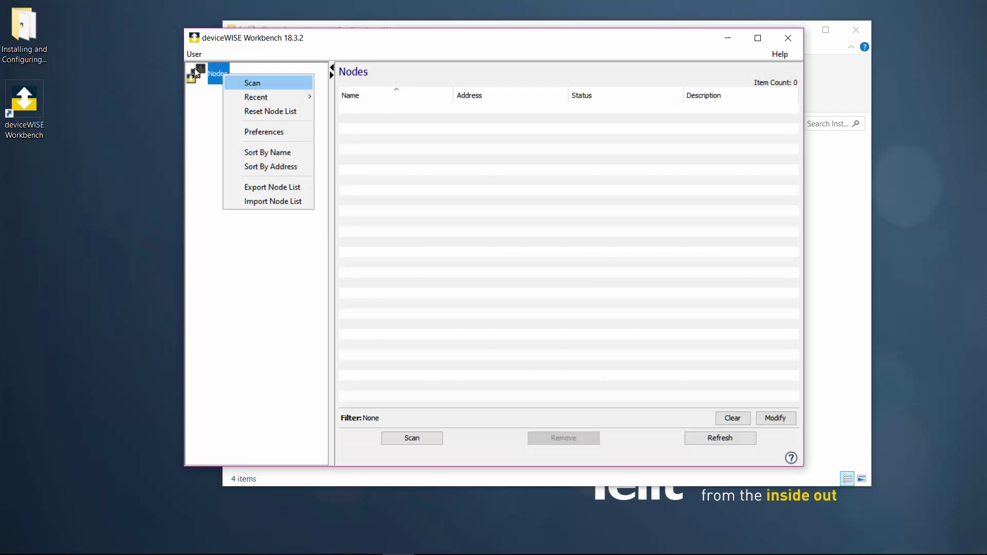
{"action": "key", "text": "Return"}
{"action": "key", "text": "Return"}
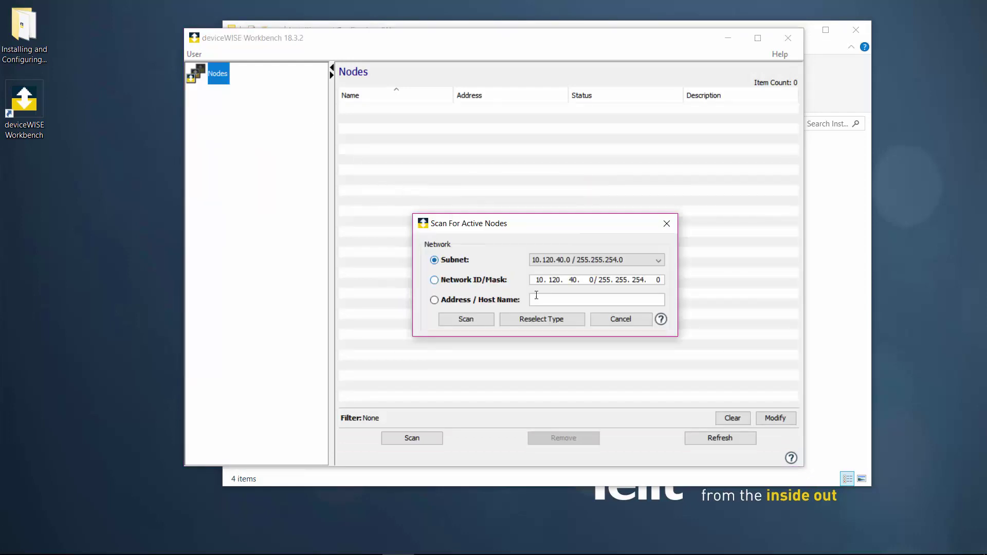
{"action": "type", "text": "127.0.0.1"}
{"action": "key", "text": "Return"}
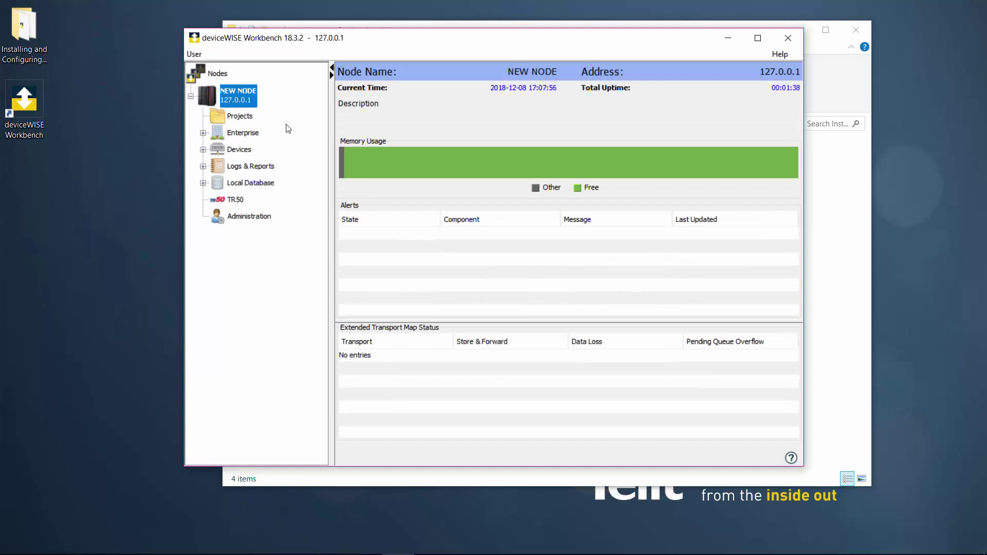
- Add the dw.dwindustrial Industrial Driver Pack package to NEW NODE, then reconnect and reopen Administration
{"action": "left_click", "coordinate": [272, 218]}
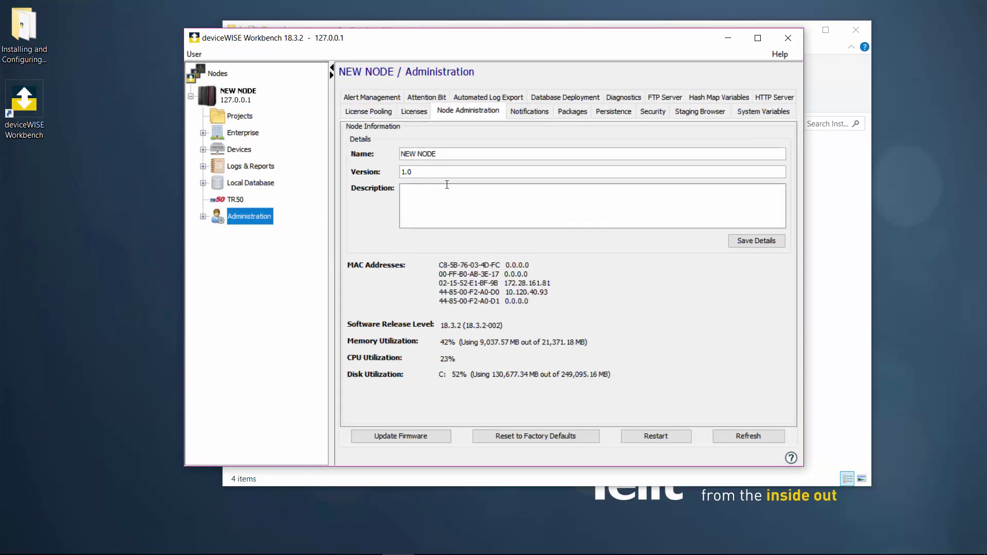
{"action": "left_click", "coordinate": [565, 111]}
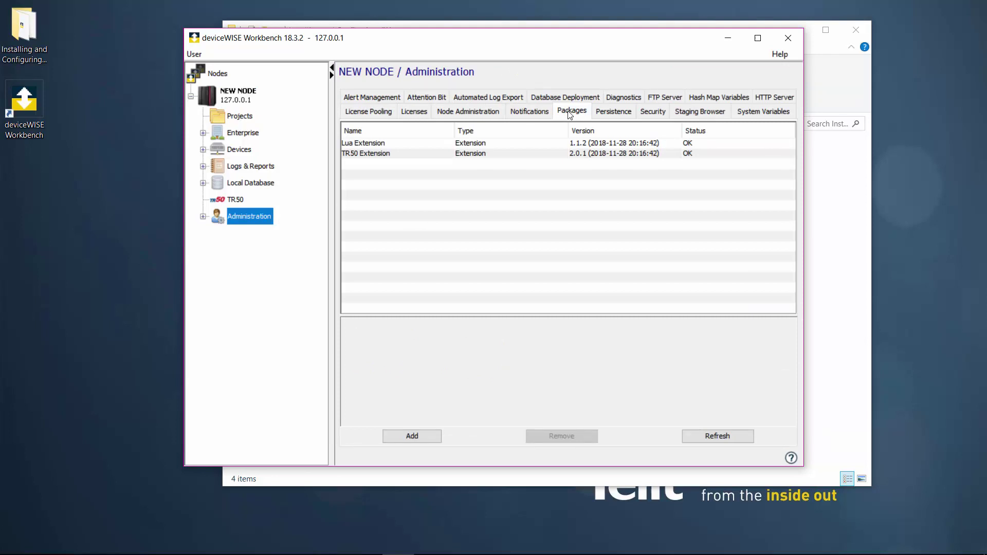
{"action": "left_click", "coordinate": [412, 437]}
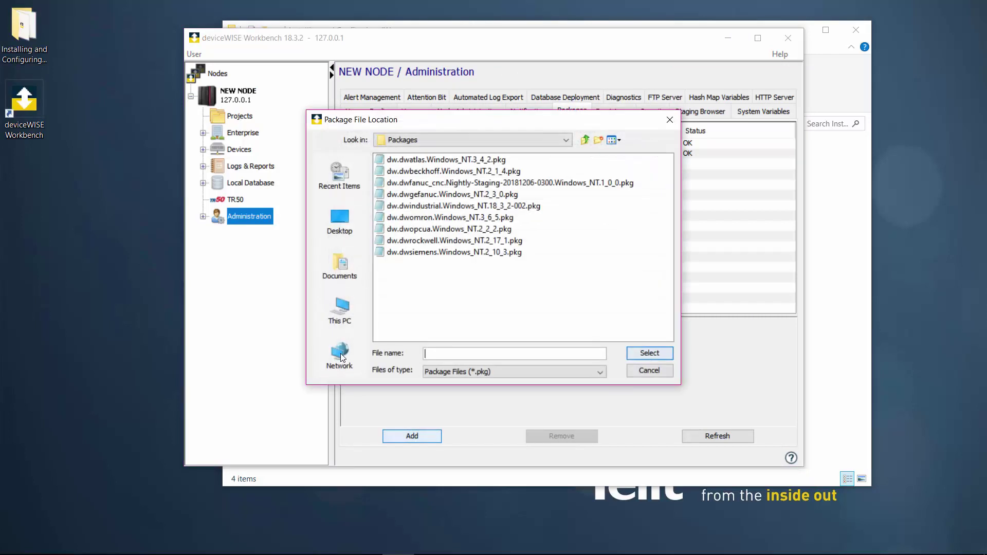
{"action": "left_click", "coordinate": [442, 206]}
{"action": "left_click", "coordinate": [647, 354]}
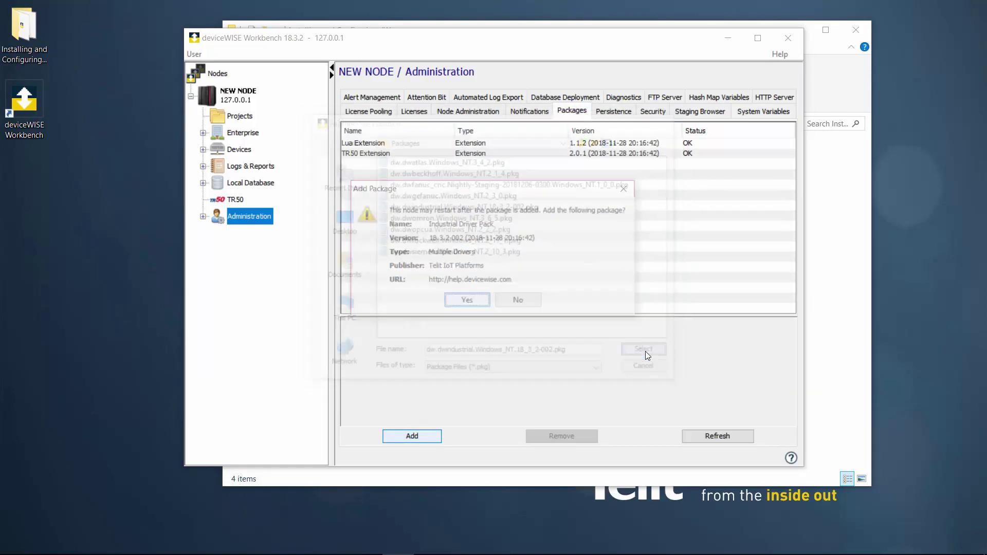
{"action": "left_click", "coordinate": [474, 304]}
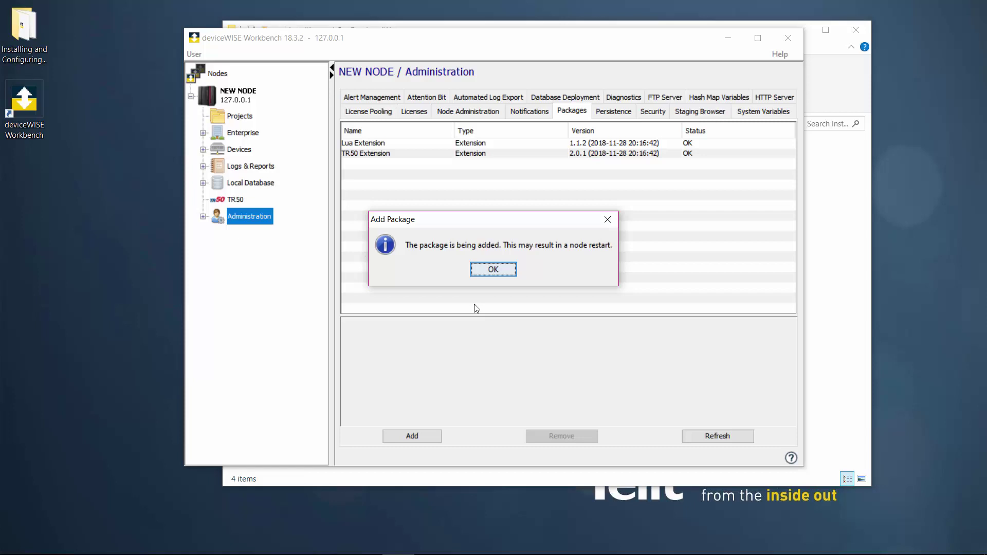
{"action": "key", "text": "Return"}
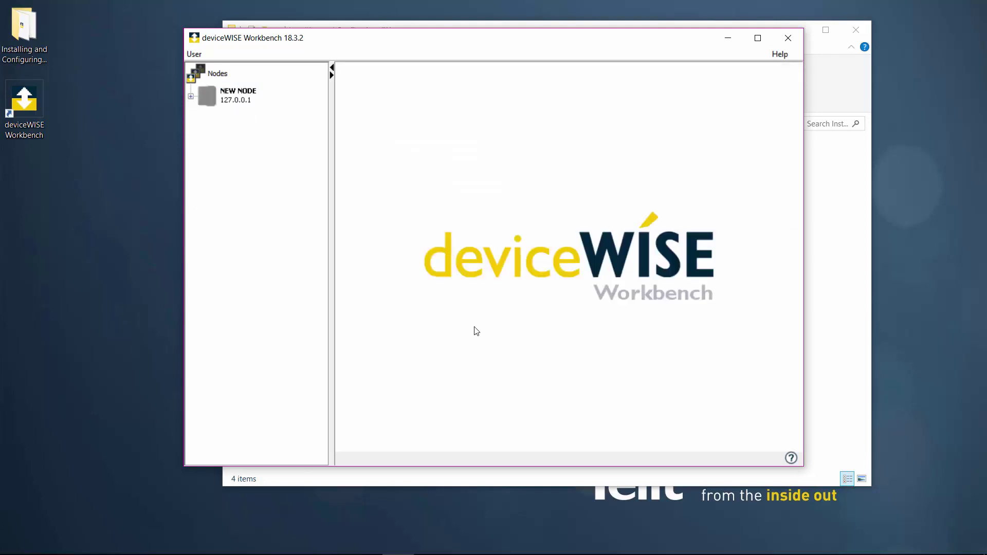
{"action": "double_click", "coordinate": [250, 104]}
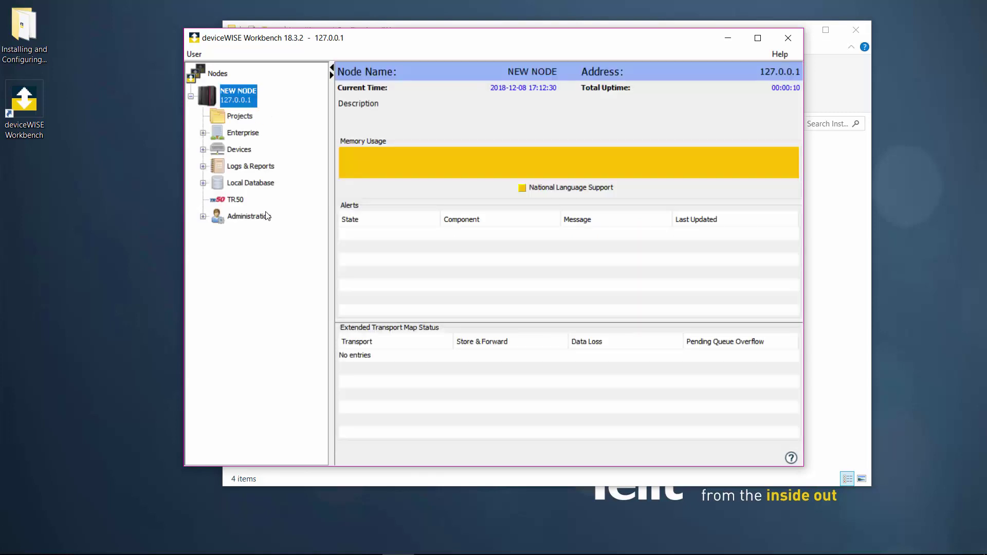
{"action": "left_click", "coordinate": [254, 216]}
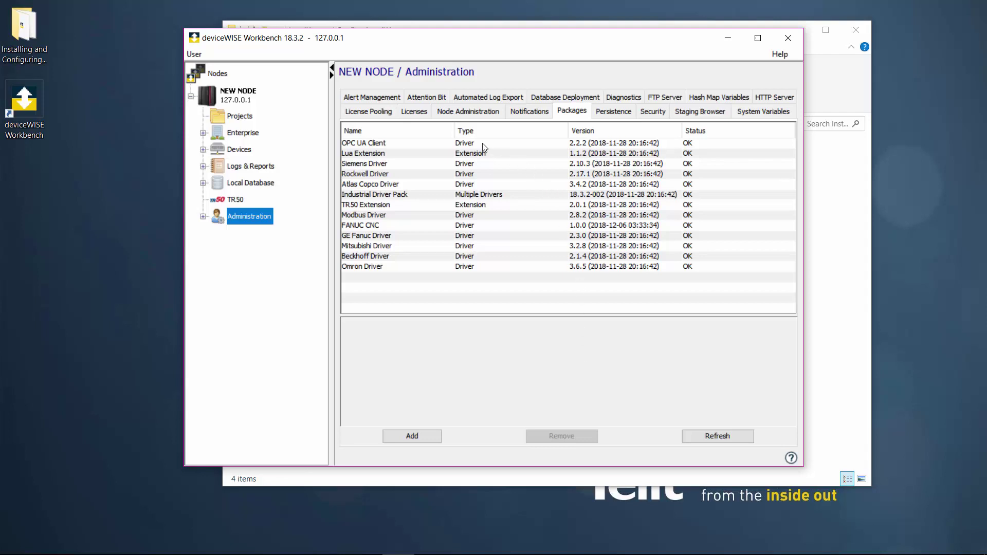
- Import license.txt from the parent folder into NEW NODE's Licenses, confirming all five licenses
{"action": "left_click", "coordinate": [428, 114]}
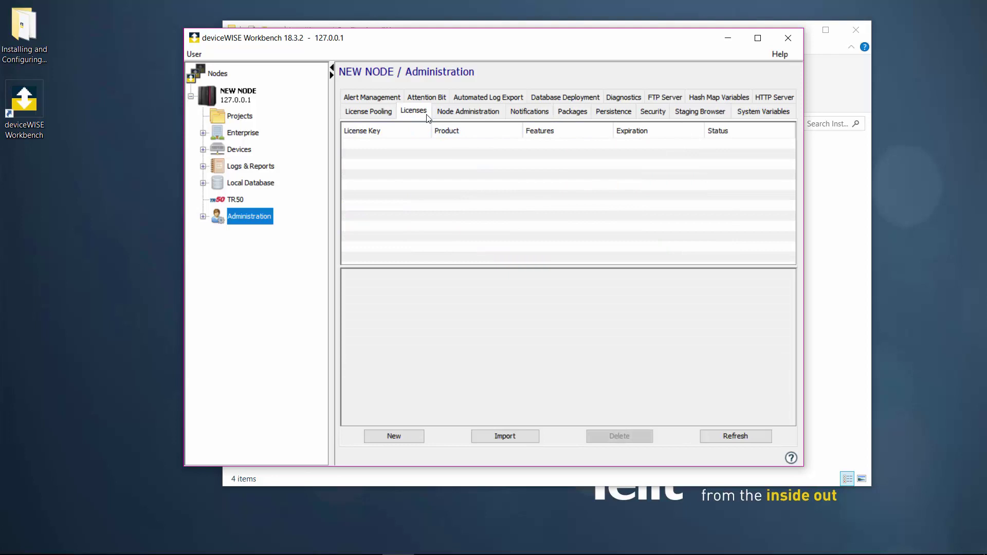
{"action": "left_click", "coordinate": [498, 435]}
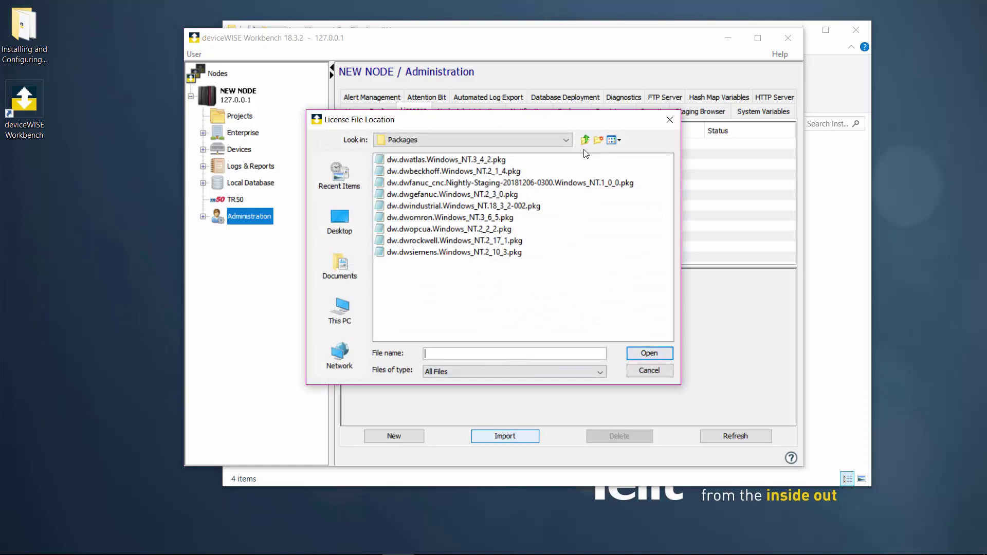
{"action": "left_click", "coordinate": [585, 139]}
{"action": "left_click", "coordinate": [417, 194]}
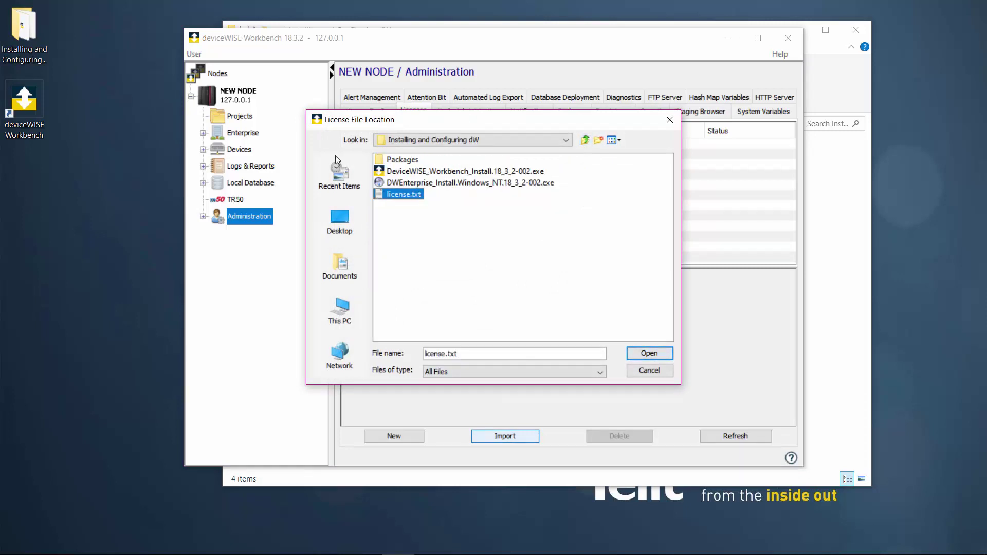
{"action": "left_click", "coordinate": [638, 354]}
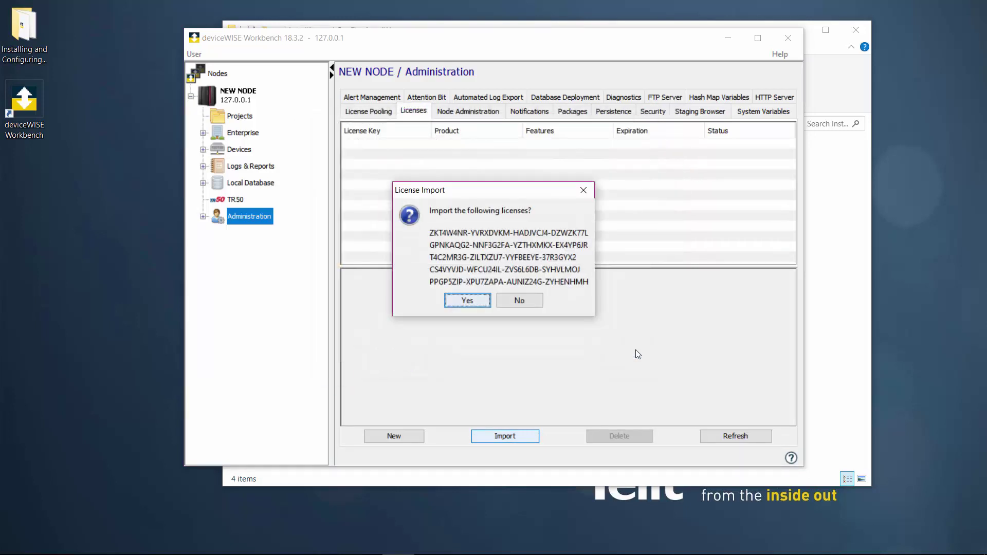
{"action": "key", "text": "Return"}
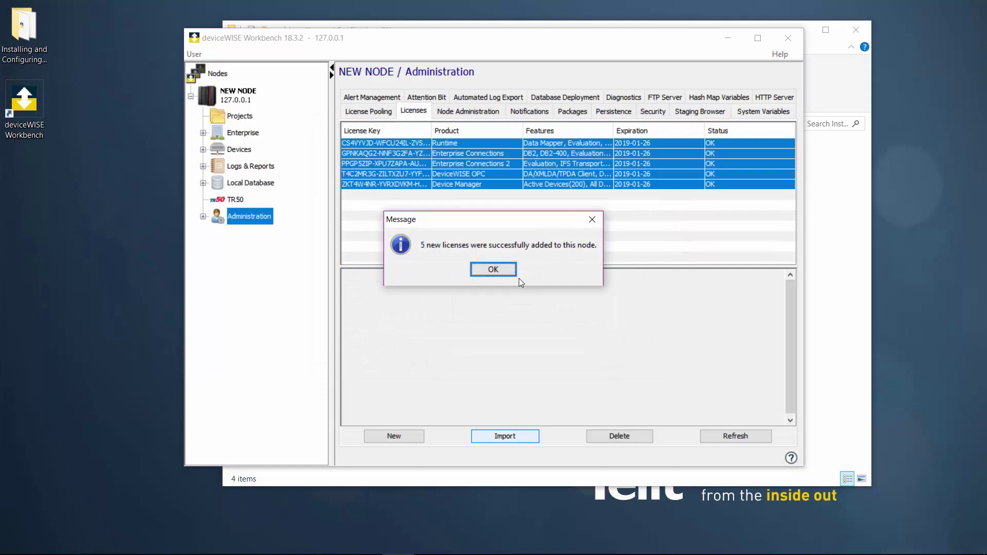
{"action": "left_click", "coordinate": [515, 274]}
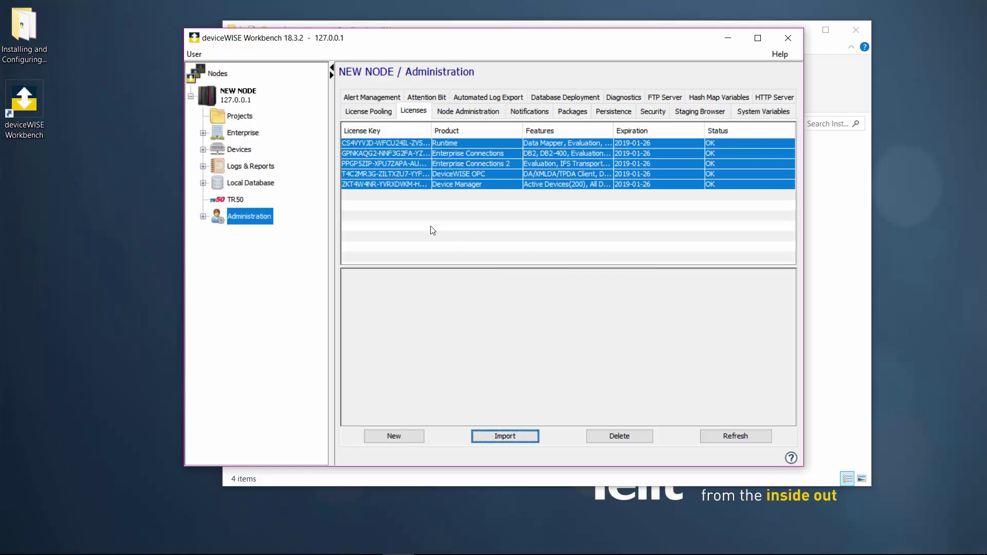
- Create a new FANUC 32i CNC device named dW_32i
{"action": "left_click", "coordinate": [242, 151]}
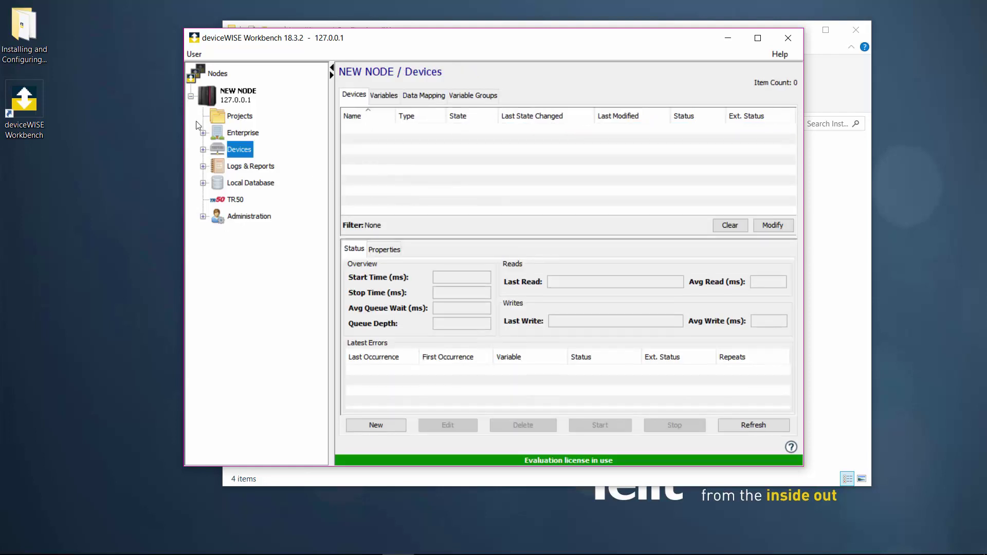
{"action": "left_click", "coordinate": [376, 424]}
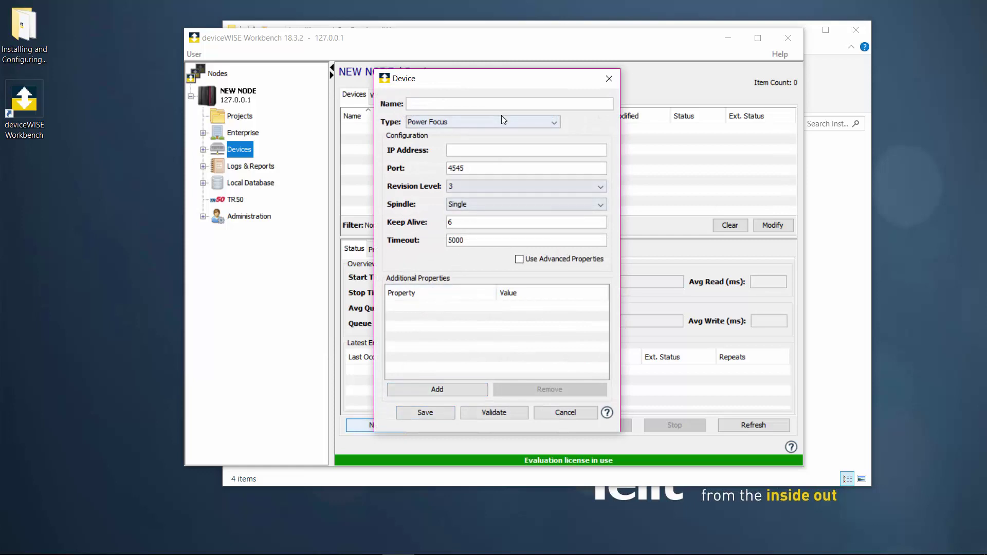
{"action": "left_click", "coordinate": [502, 116]}
{"action": "scroll", "coordinate": [557, 171], "scroll_direction": "down", "scroll_amount": 1}
{"action": "scroll", "coordinate": [556, 172], "scroll_direction": "down", "scroll_amount": 1}
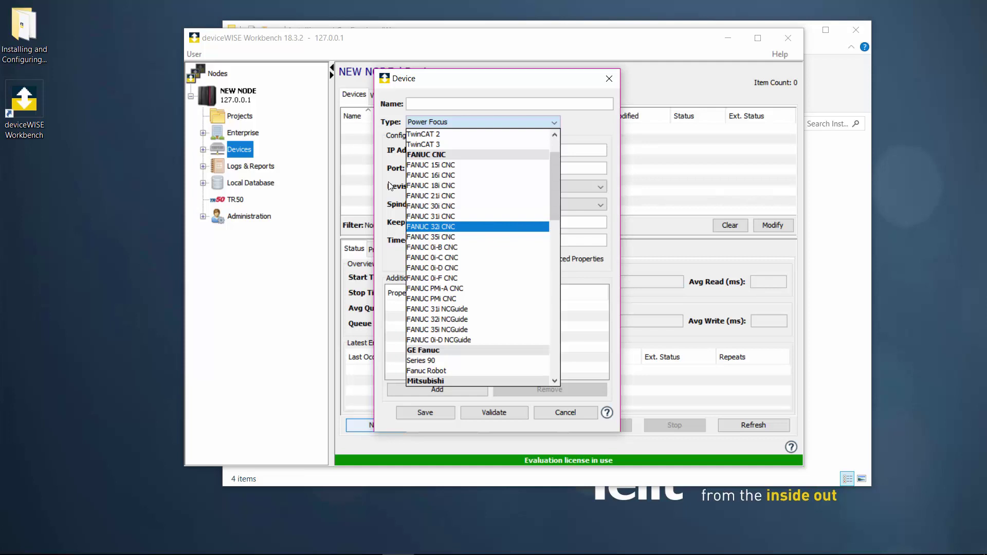
{"action": "left_click", "coordinate": [487, 226]}
{"action": "left_click", "coordinate": [453, 106]}
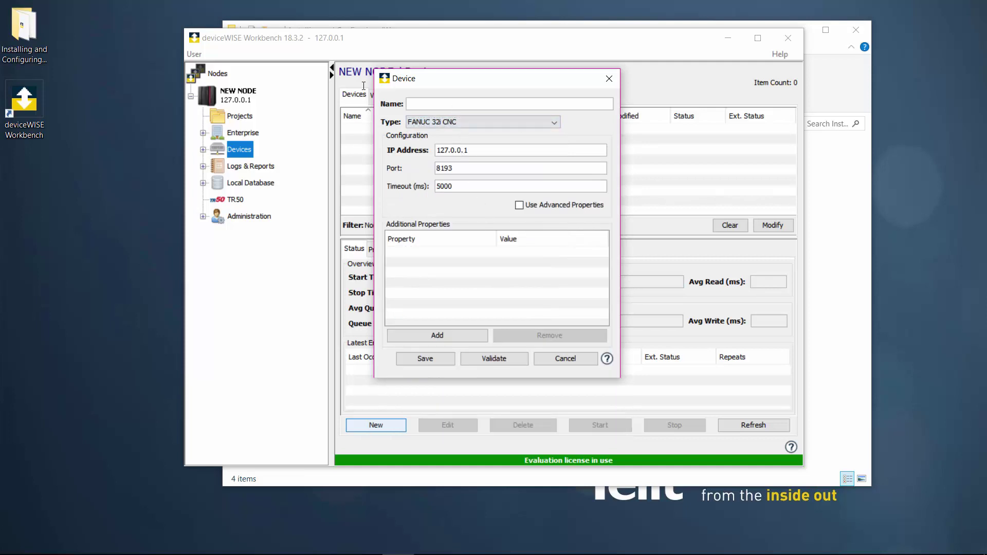
{"action": "type", "text": "dW_32i"}
- Set dW_32i's IP address to 172.27.13.229, validate the connection and save the device
{"action": "left_click", "coordinate": [484, 151]}
{"action": "key", "text": "BackSpace"}
{"action": "key", "text": "BackSpace"}
{"action": "key", "text": "BackSpace"}
{"action": "key", "text": "BackSpace"}
{"action": "key", "text": "BackSpace"}
{"action": "key", "text": "BackSpace"}
{"action": "key", "text": "BackSpace"}
{"action": "key", "text": "BackSpace"}
{"action": "key", "text": "BackSpace"}
{"action": "type", "text": "172.27.13.229"}
{"action": "left_click", "coordinate": [498, 359]}
{"action": "key", "text": "Return"}
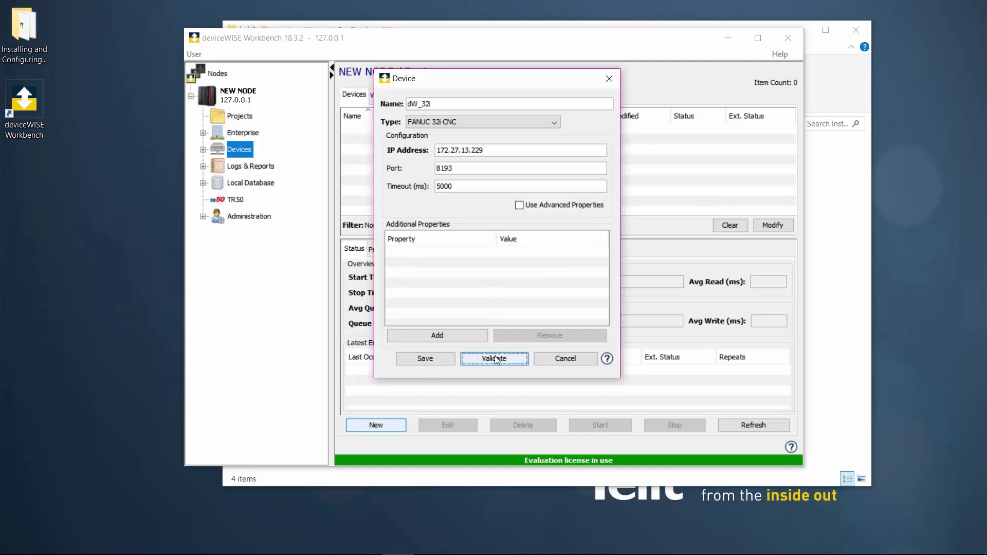
{"action": "left_click", "coordinate": [407, 359]}
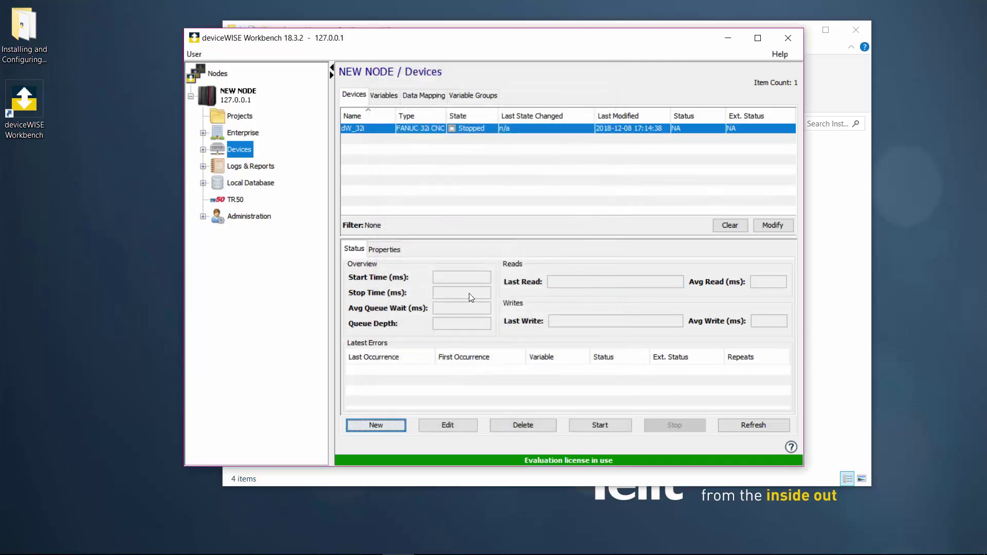
{"action": "right_click", "coordinate": [479, 131]}
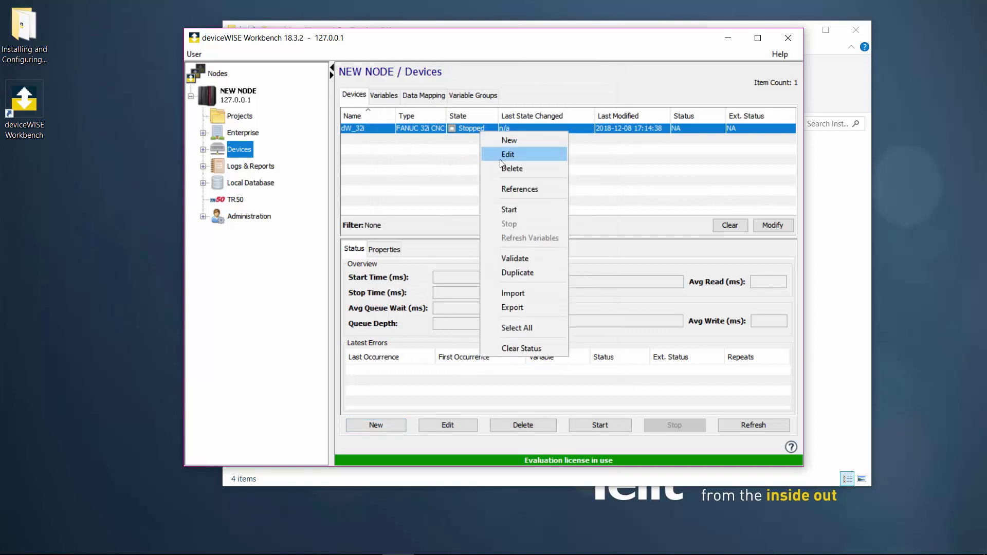
- Start dW_32i and expand its Axis X, Y and Z variables in the Variables view
{"action": "left_click", "coordinate": [515, 208]}
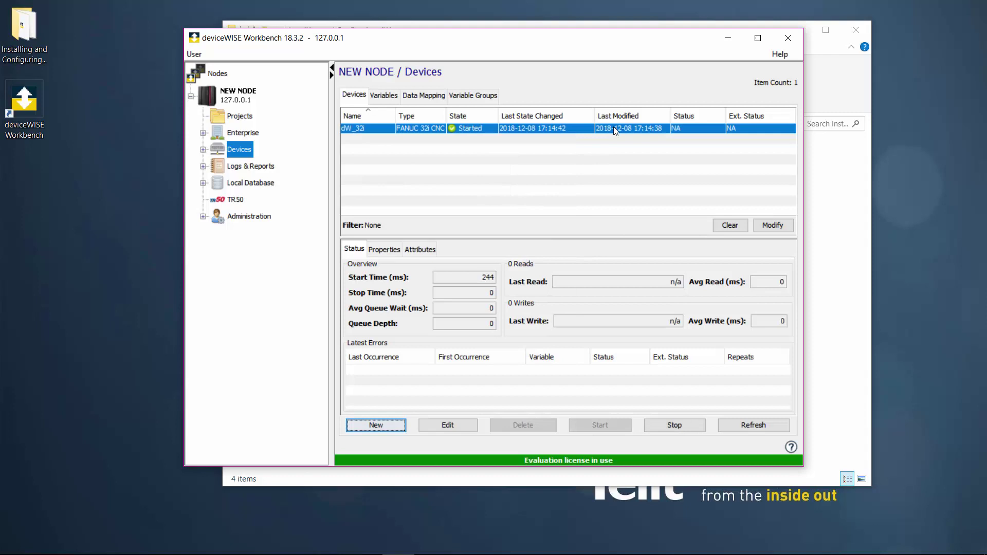
{"action": "left_click", "coordinate": [758, 38]}
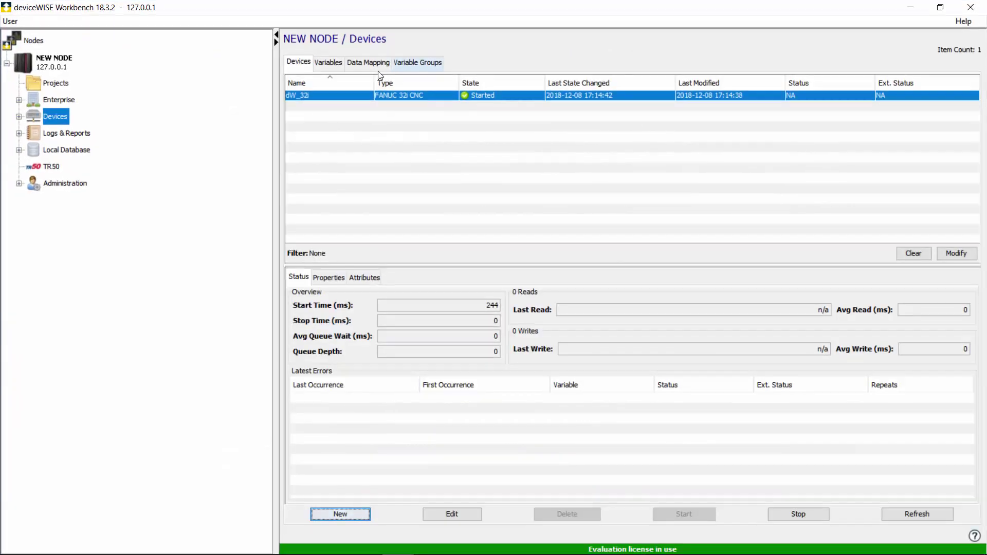
{"action": "left_click", "coordinate": [328, 62]}
{"action": "left_click", "coordinate": [291, 97]}
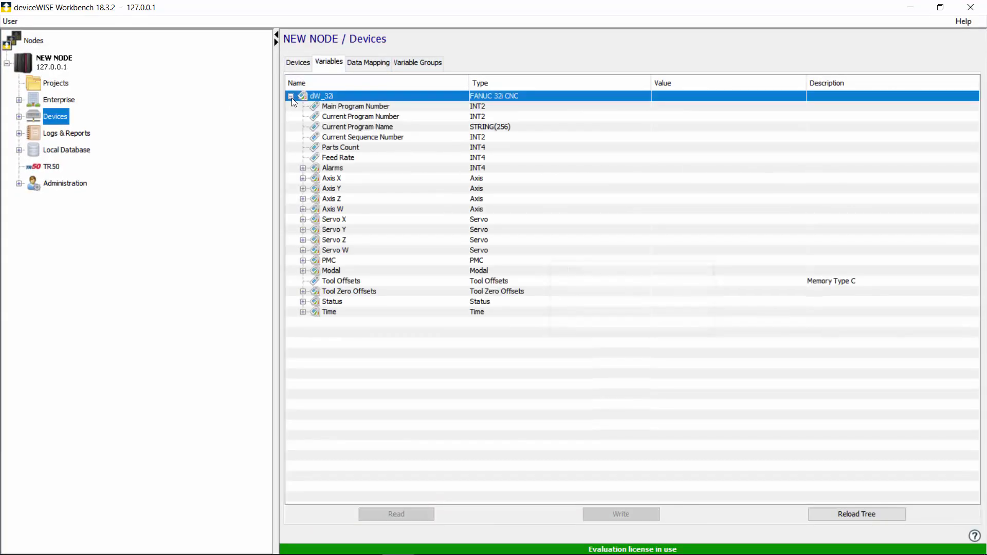
{"action": "left_click", "coordinate": [303, 199]}
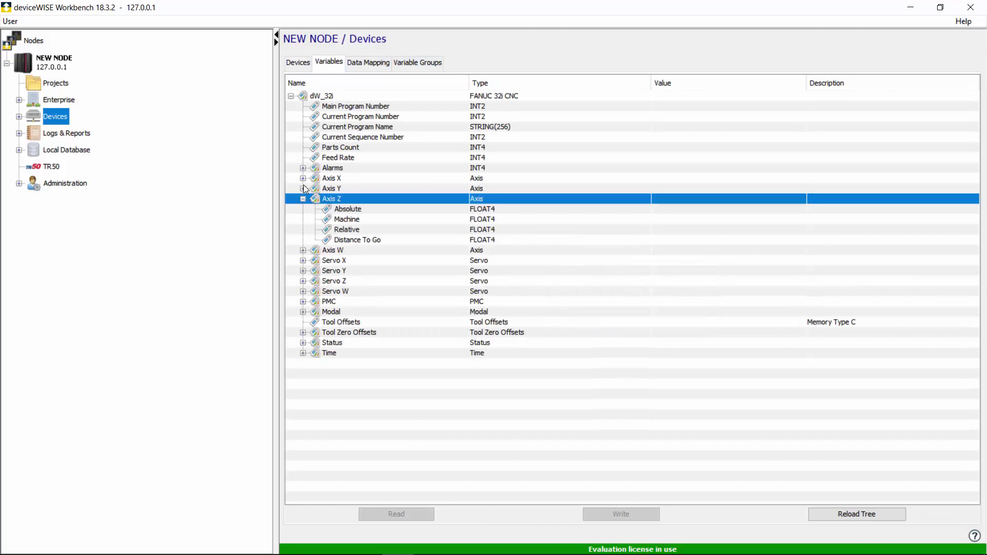
{"action": "left_click", "coordinate": [303, 189]}
{"action": "left_click", "coordinate": [303, 178]}
- Read dW_32i's variables from Main Program Number to Distance To Go, then return to Devices
{"action": "left_click", "coordinate": [302, 169]}
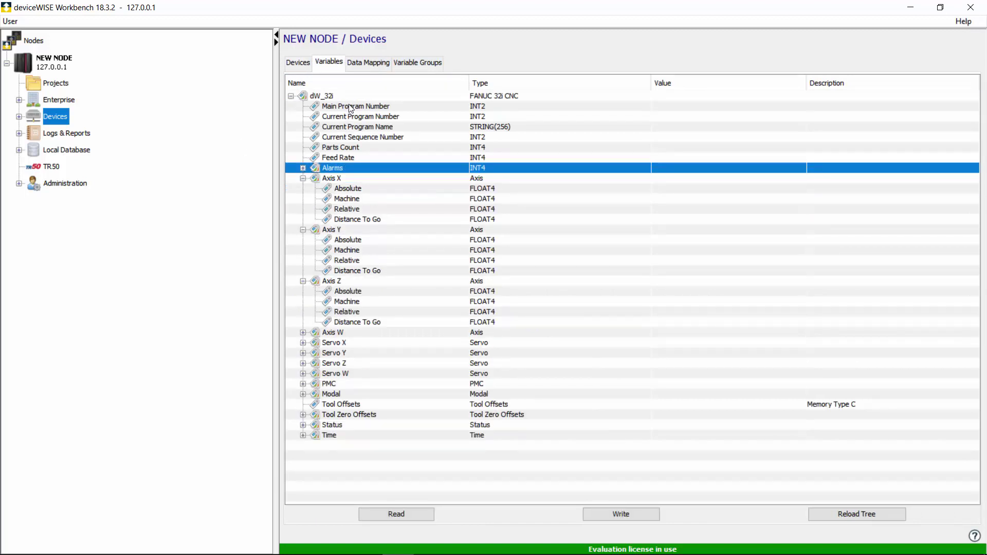
{"action": "left_click_drag", "start_coordinate": [350, 107], "coordinate": [435, 318]}
{"action": "right_click", "coordinate": [437, 319]}
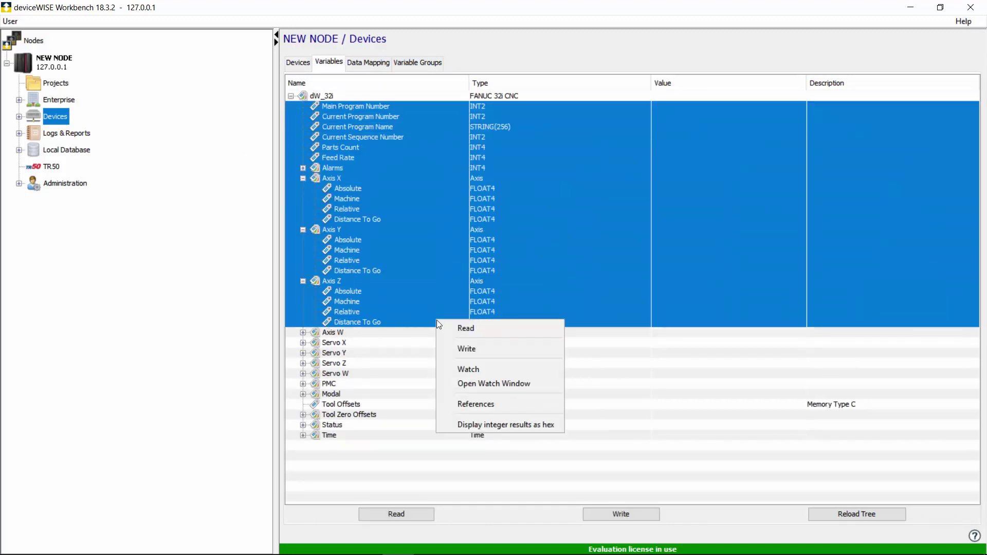
{"action": "left_click", "coordinate": [441, 326]}
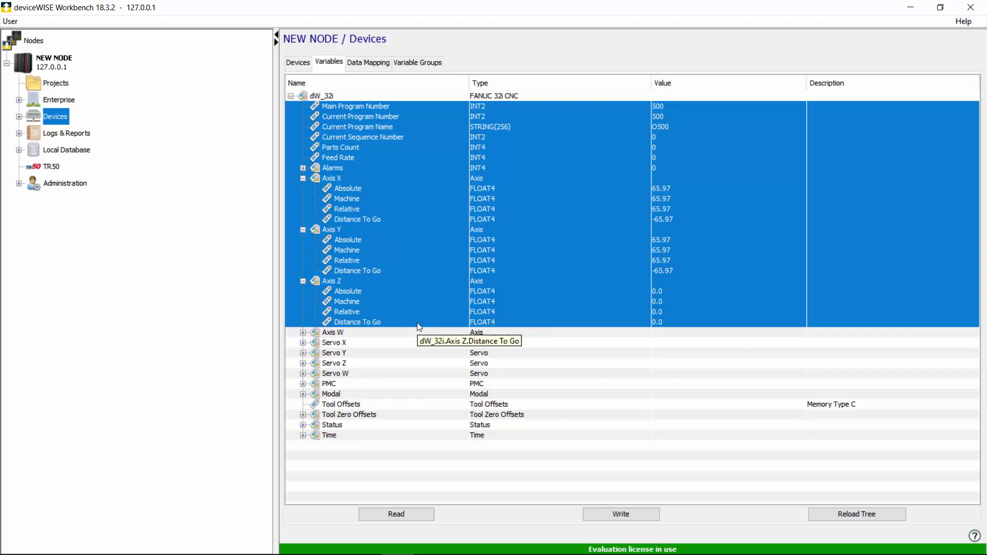
{"action": "left_click", "coordinate": [290, 96]}
{"action": "left_click", "coordinate": [299, 64]}
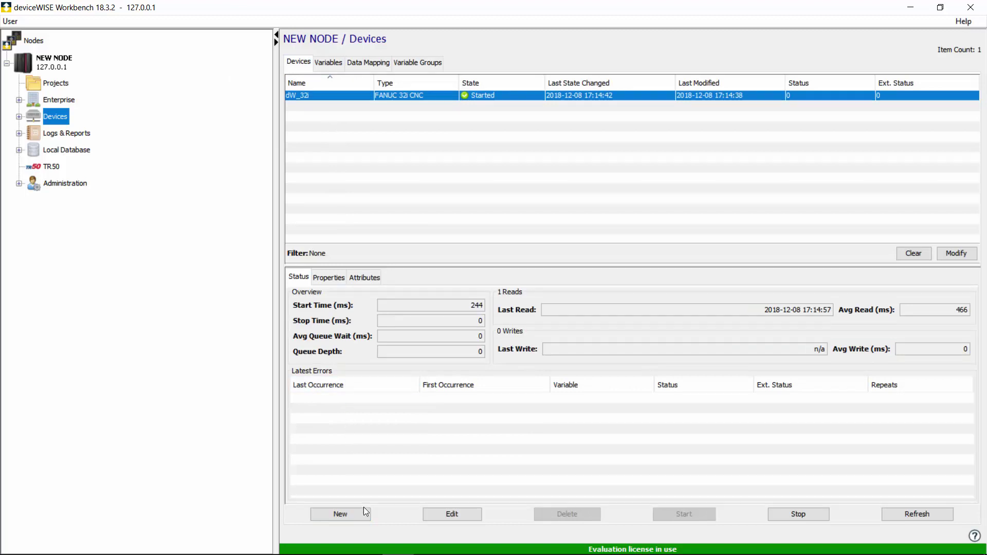
- Create a new ControlLogix CPU device named dW_CEF_LOGIX at 172.27.13.245
{"action": "left_click", "coordinate": [342, 514]}
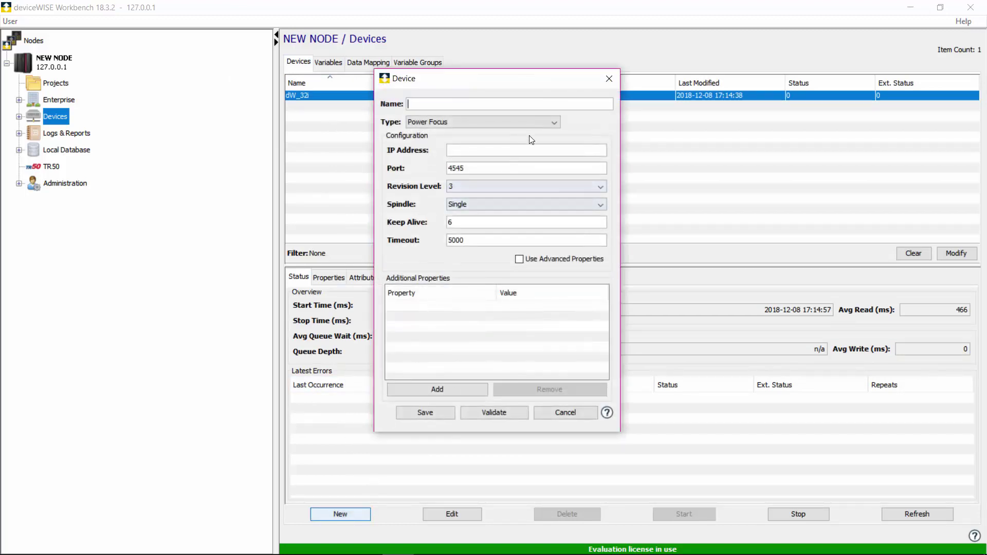
{"action": "left_click", "coordinate": [537, 122]}
{"action": "left_click_drag", "start_coordinate": [554, 154], "coordinate": [555, 298]}
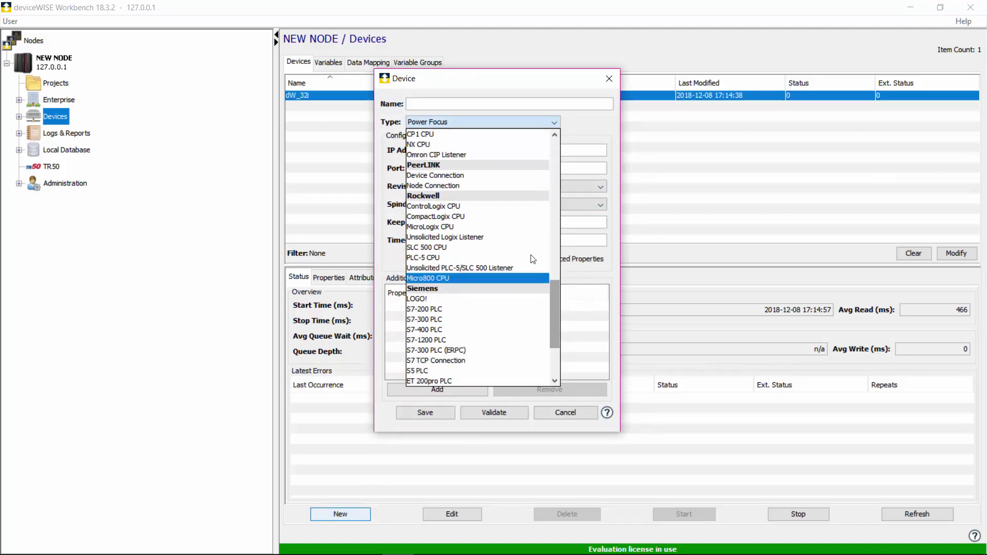
{"action": "left_click", "coordinate": [496, 207]}
{"action": "left_click", "coordinate": [472, 105]}
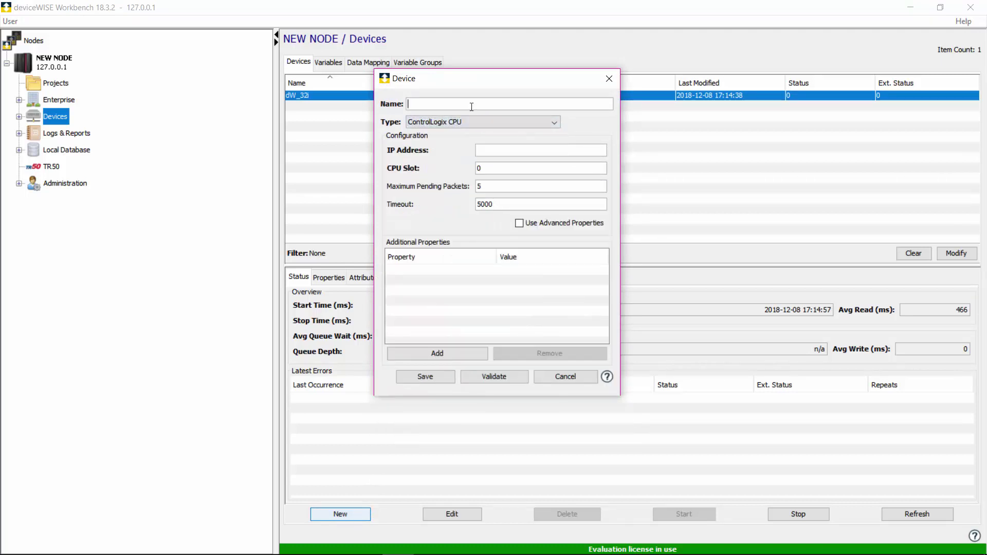
{"action": "type", "text": "dW_CEF_LOGIX"}
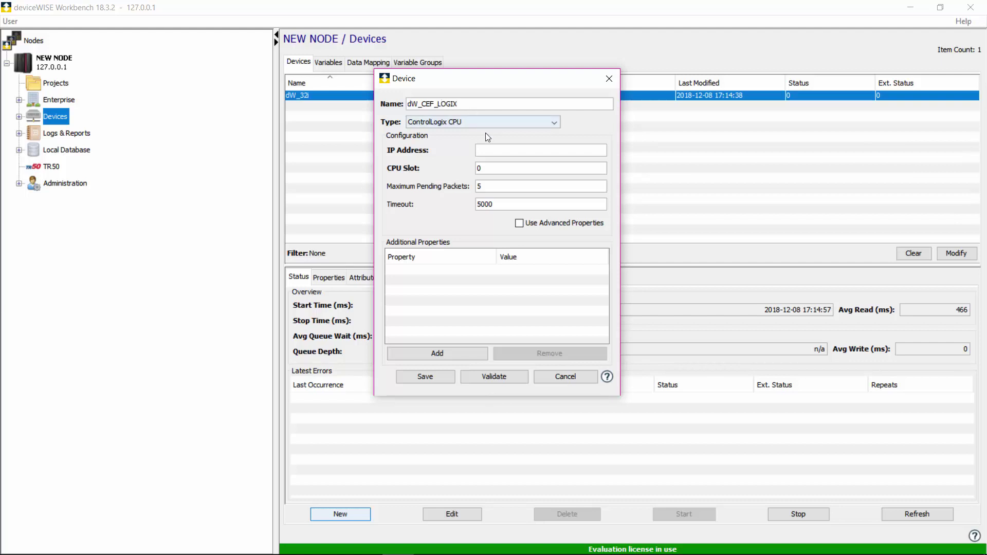
{"action": "type", "text": "17"}
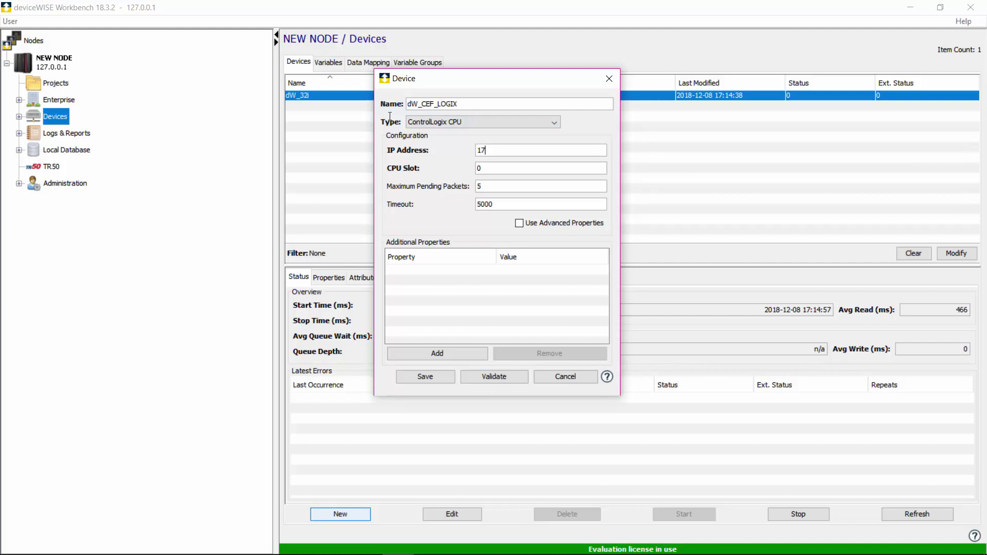
{"action": "type", "text": "2.27.13.245"}
- Validate and save dW_CEF_LOGIX, then start it
{"action": "left_click", "coordinate": [501, 376]}
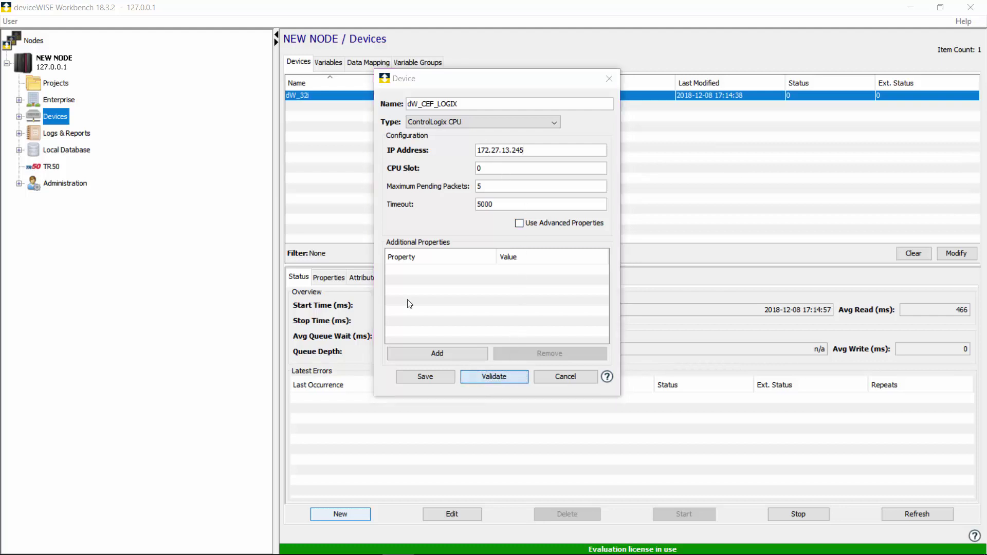
{"action": "key", "text": "Return"}
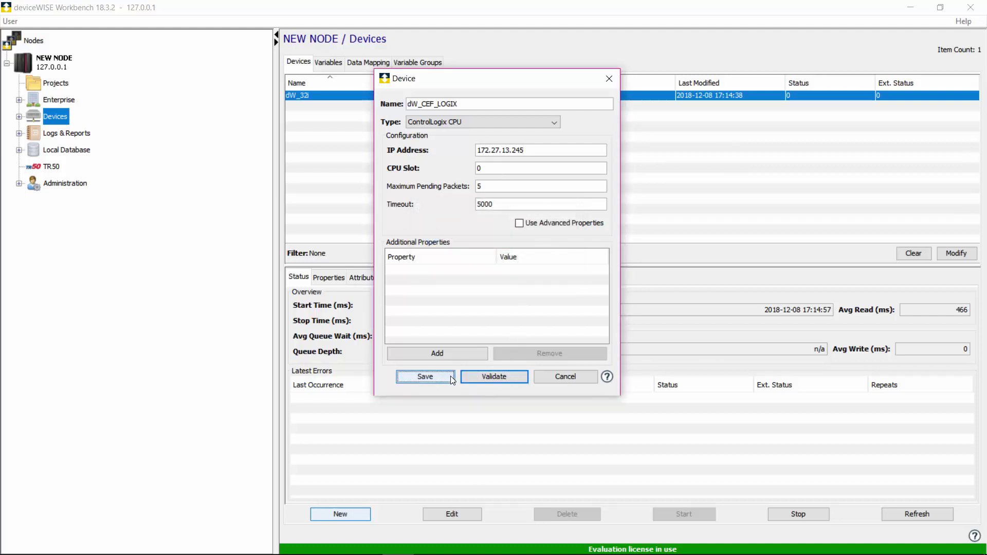
{"action": "left_click", "coordinate": [425, 377]}
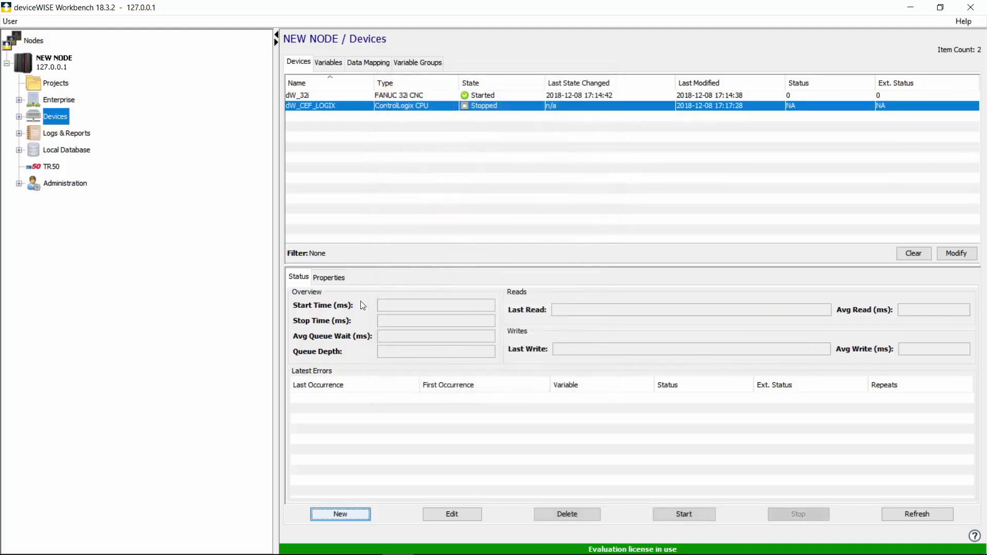
{"action": "right_click", "coordinate": [503, 105]}
{"action": "left_click", "coordinate": [535, 181]}
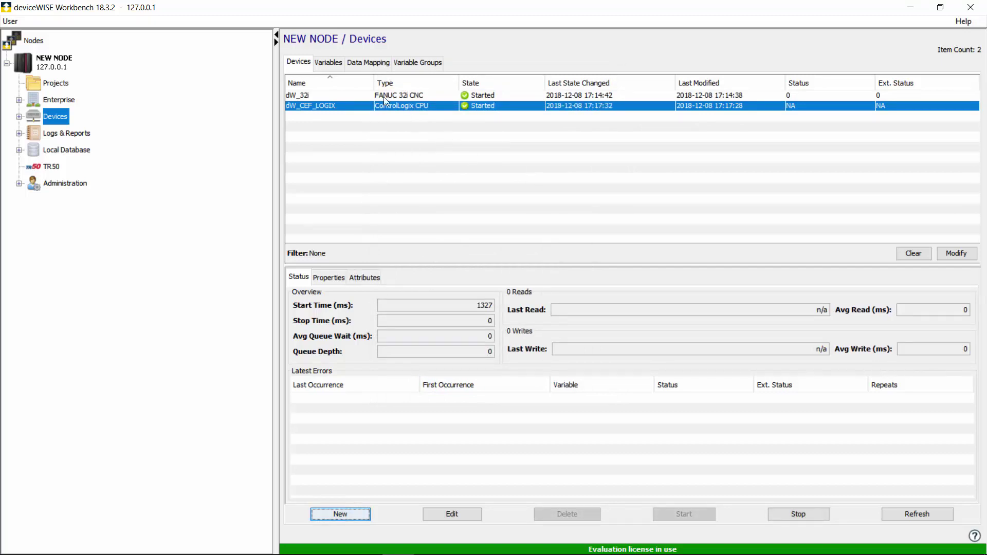
- Read all dW_CEF_LOGIX variables from Angle downward, then return to the Devices list
{"action": "left_click", "coordinate": [338, 65]}
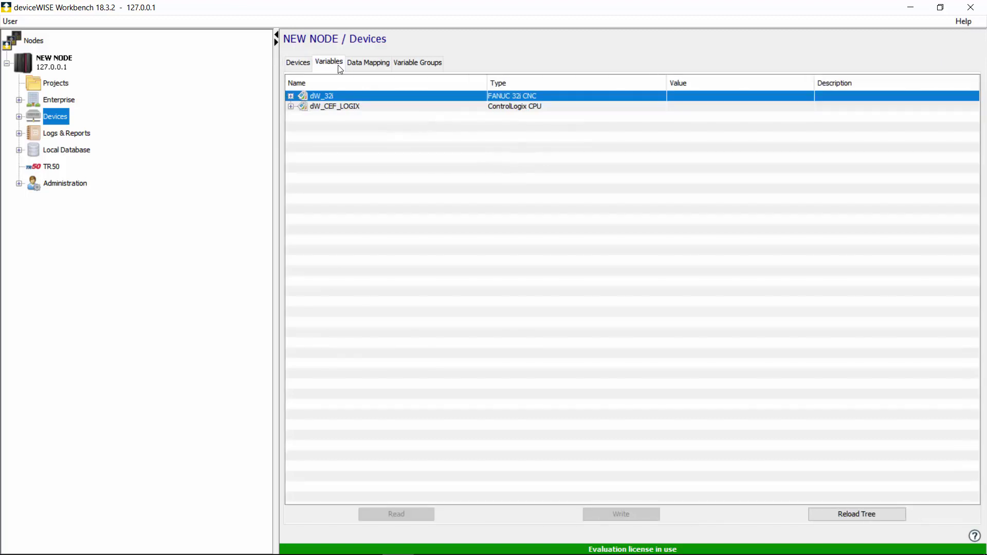
{"action": "left_click", "coordinate": [291, 107]}
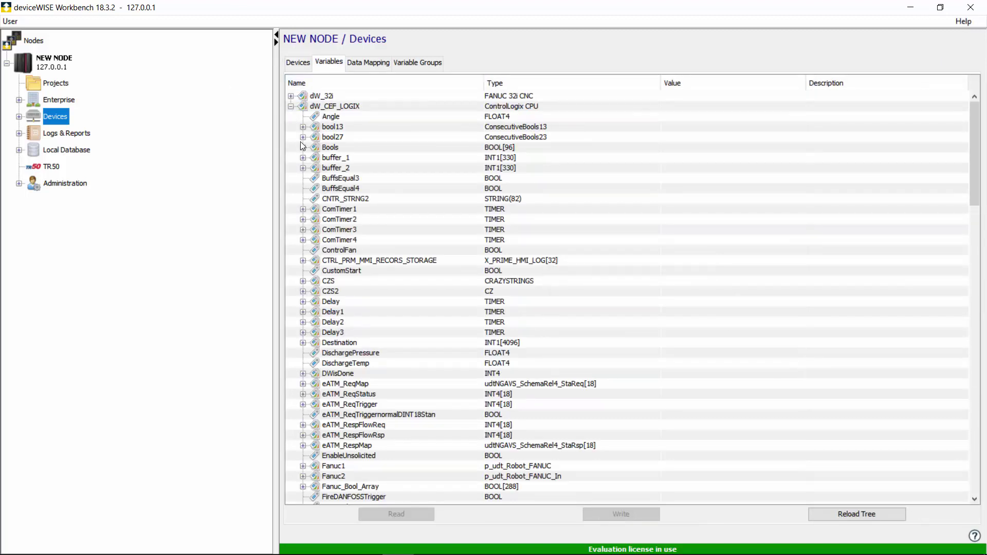
{"action": "left_click_drag", "start_coordinate": [341, 119], "coordinate": [458, 514]}
{"action": "right_click", "coordinate": [460, 363]}
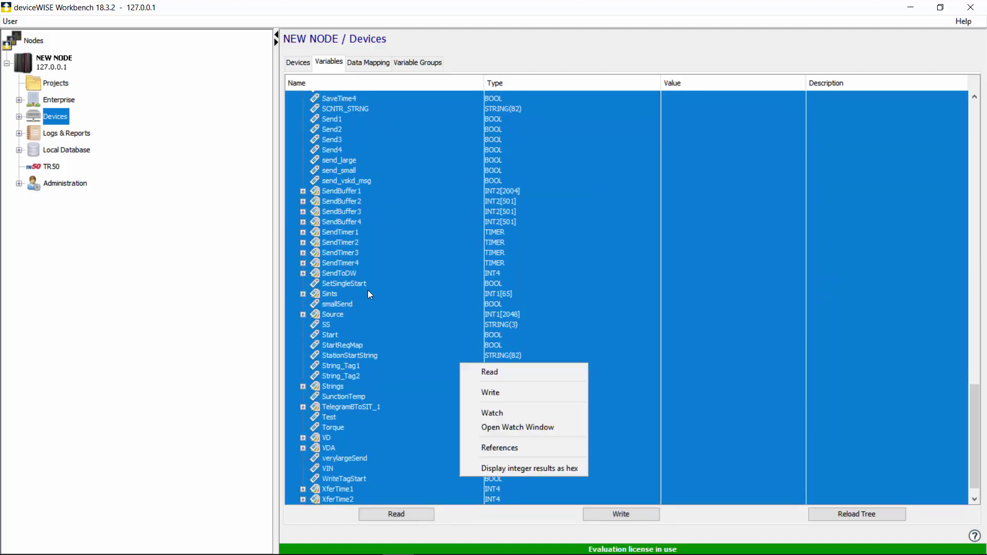
{"action": "left_click", "coordinate": [465, 369]}
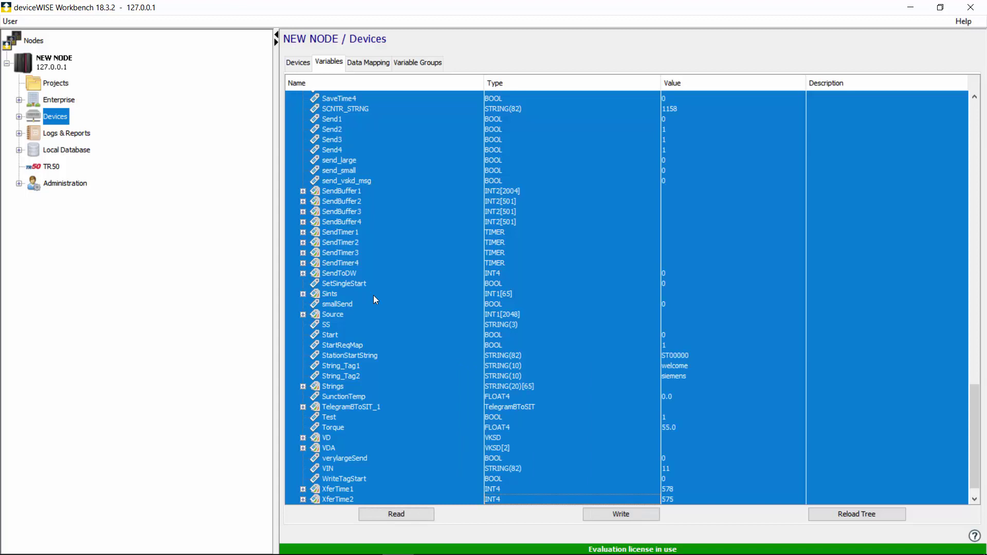
{"action": "scroll", "coordinate": [467, 369], "scroll_direction": "up", "scroll_amount": 20}
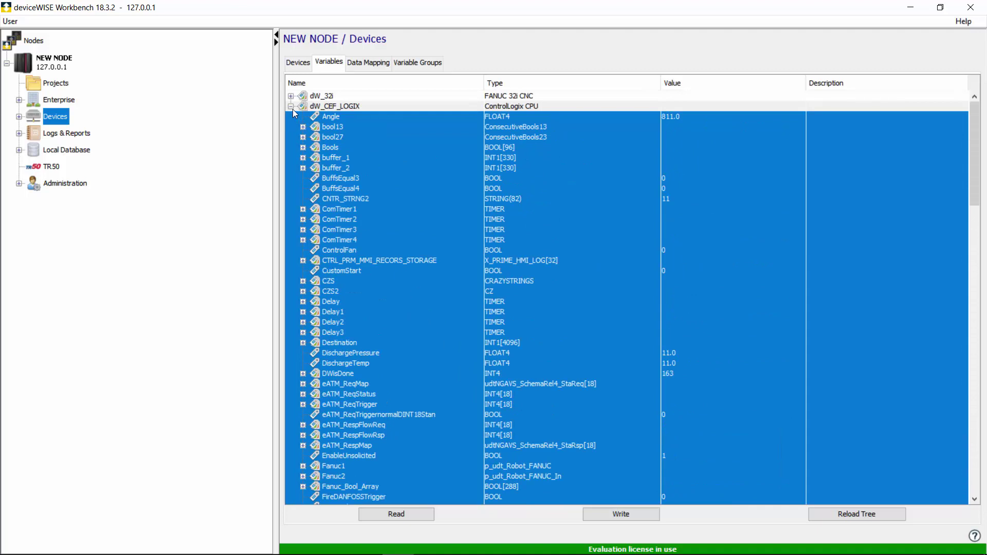
{"action": "left_click", "coordinate": [291, 107]}
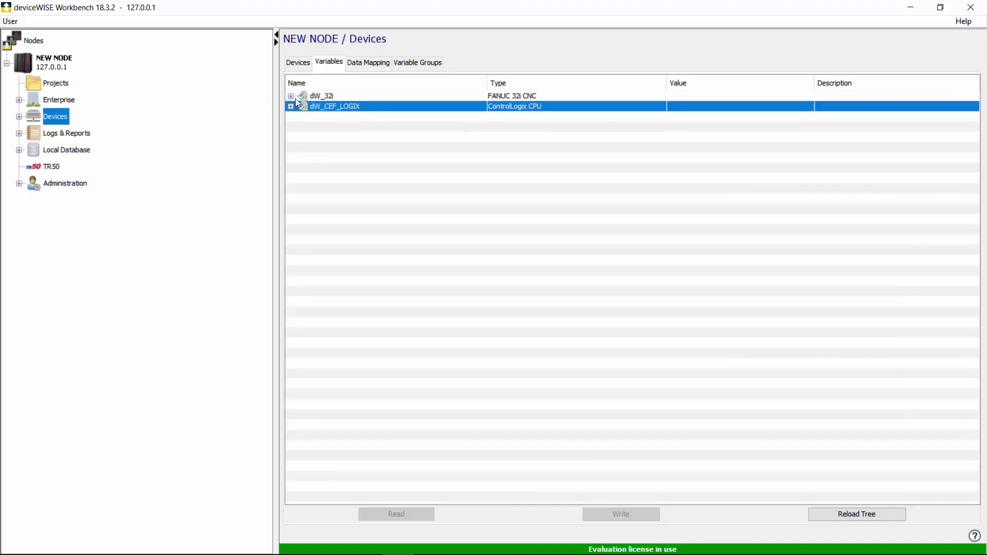
{"action": "left_click", "coordinate": [295, 68]}
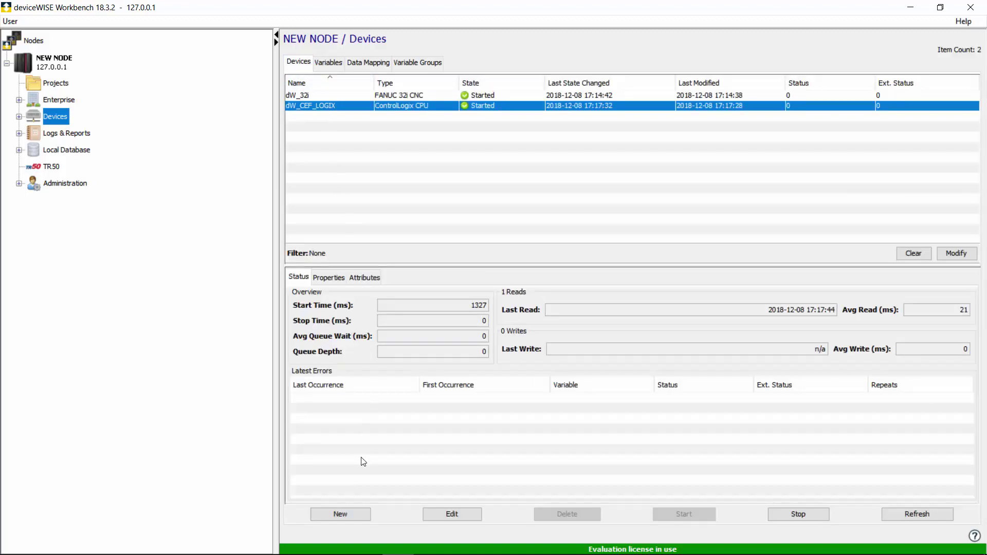
- Create a new UA Client device named dW_S71500UAX
{"action": "left_click", "coordinate": [365, 513]}
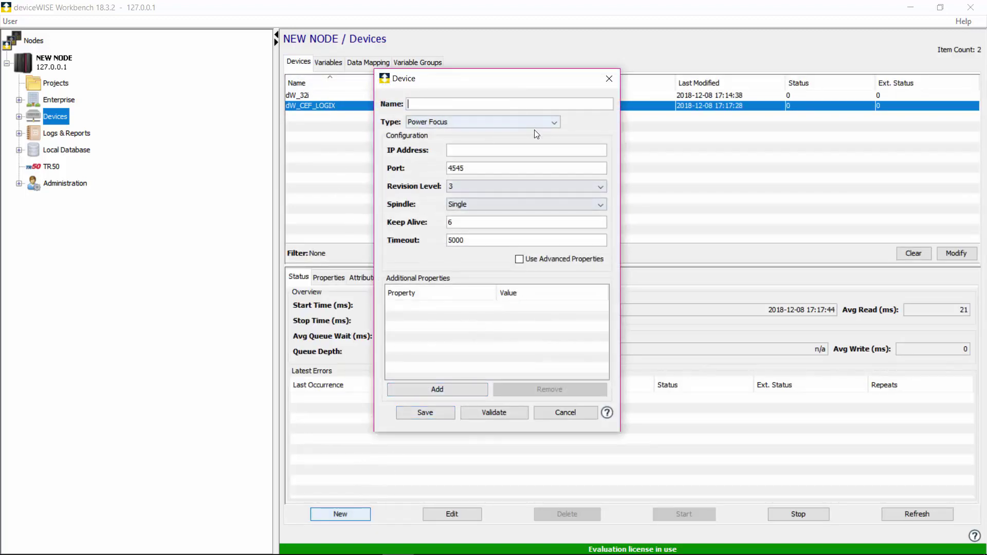
{"action": "left_click", "coordinate": [536, 123]}
{"action": "left_click_drag", "start_coordinate": [554, 156], "coordinate": [544, 253]}
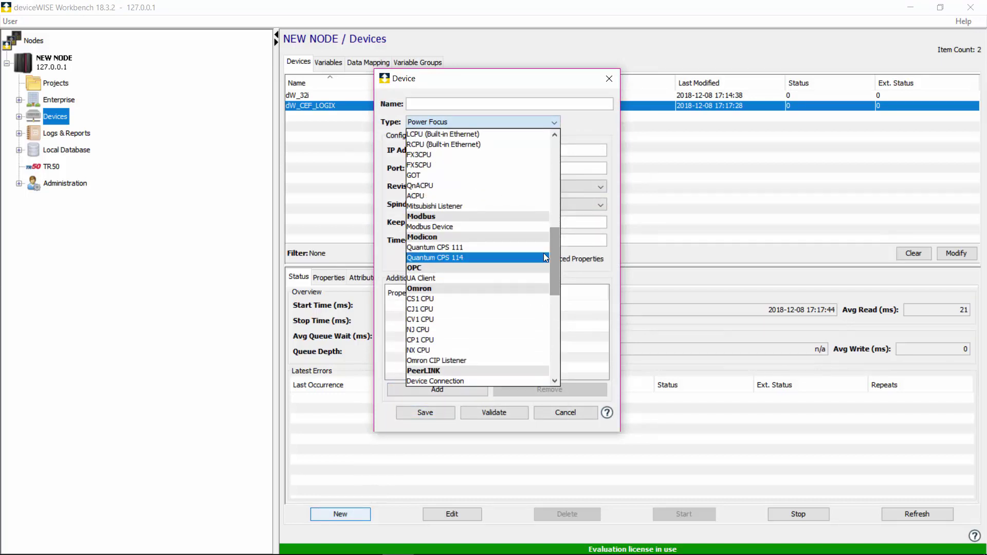
{"action": "left_click", "coordinate": [511, 278]}
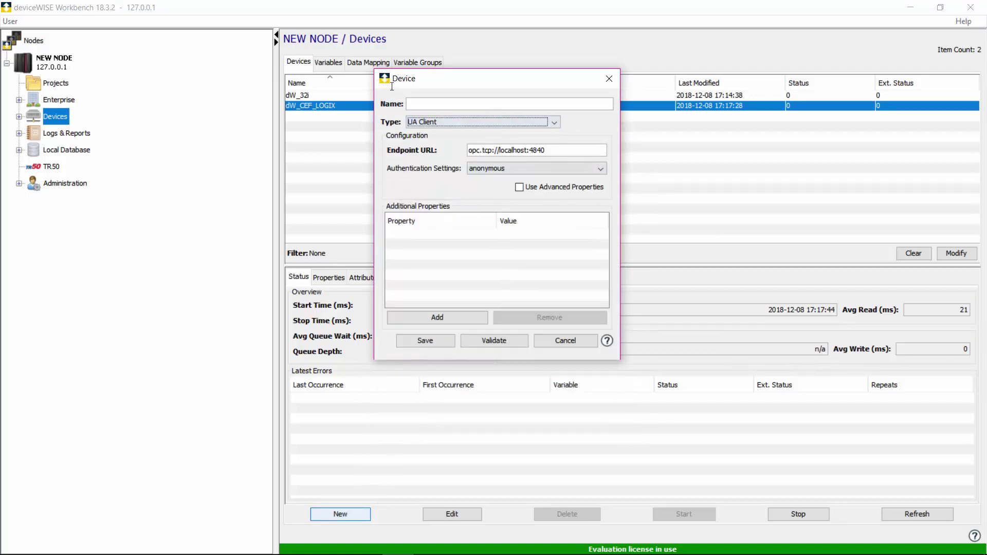
{"action": "left_click", "coordinate": [490, 108]}
{"action": "type", "text": "D"}
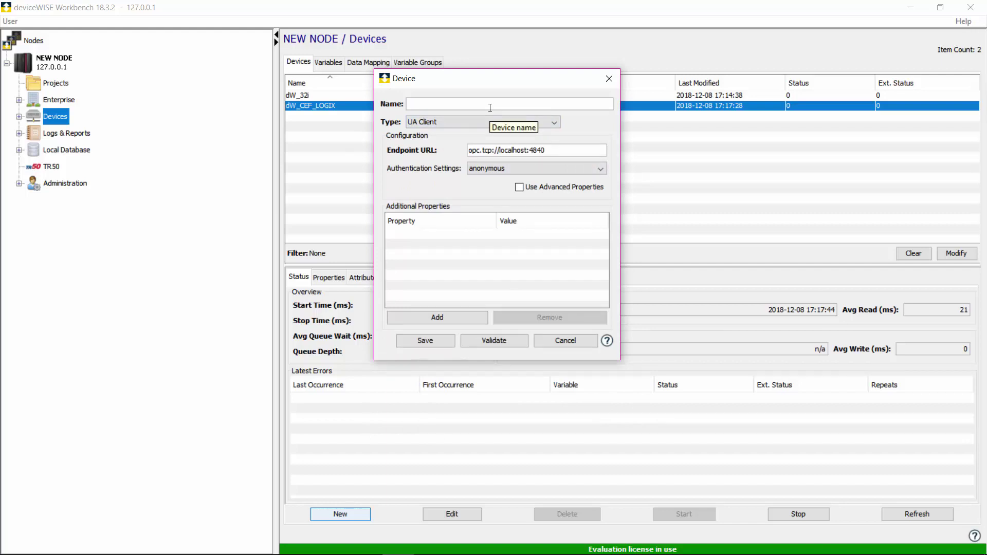
{"action": "type", "text": "dW_S71500UAX"}
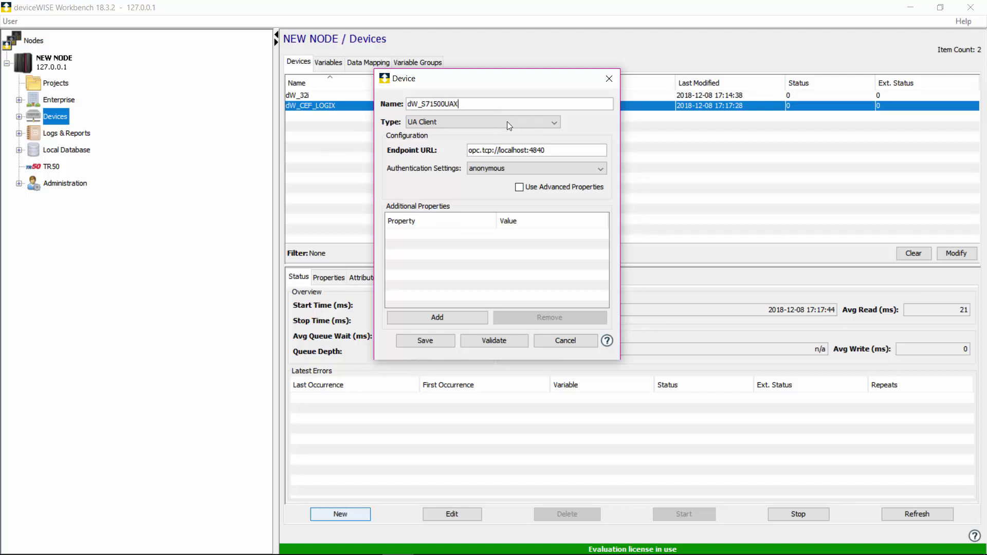
- Set the endpoint to opc.tcp://172.27.14.136:4840, validate, save and start dW_S71500UAX
{"action": "left_click", "coordinate": [565, 150]}
{"action": "key", "text": "BackSpace"}
{"action": "key", "text": "BackSpace"}
{"action": "key", "text": "BackSpace"}
{"action": "key", "text": "BackSpace"}
{"action": "key", "text": "BackSpace"}
{"action": "key", "text": "BackSpace"}
{"action": "key", "text": "BackSpace"}
{"action": "key", "text": "BackSpace"}
{"action": "key", "text": "BackSpace"}
{"action": "key", "text": "BackSpace"}
{"action": "key", "text": "BackSpace"}
{"action": "key", "text": "BackSpace"}
{"action": "key", "text": "BackSpace"}
{"action": "type", "text": "172.27.14.136:4840"}
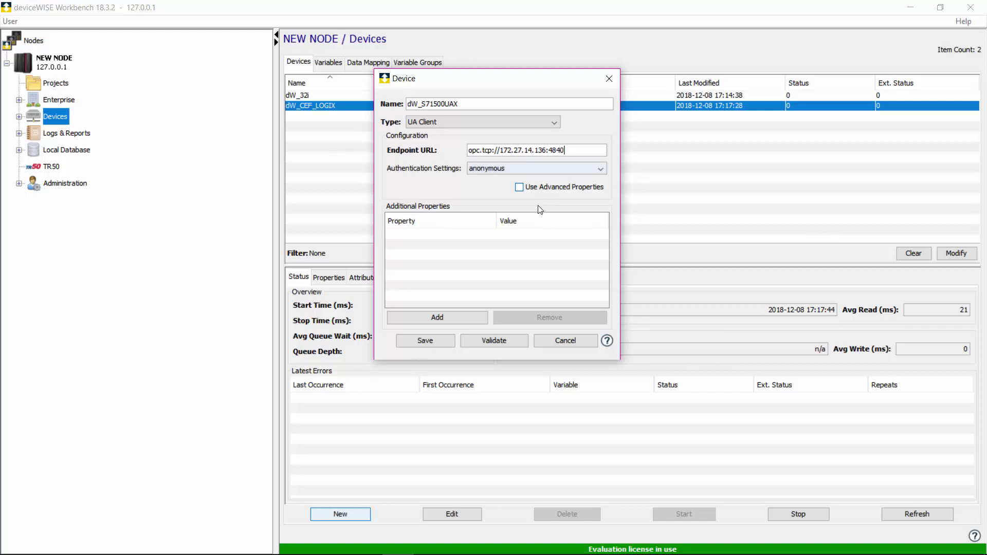
{"action": "left_click", "coordinate": [494, 340]}
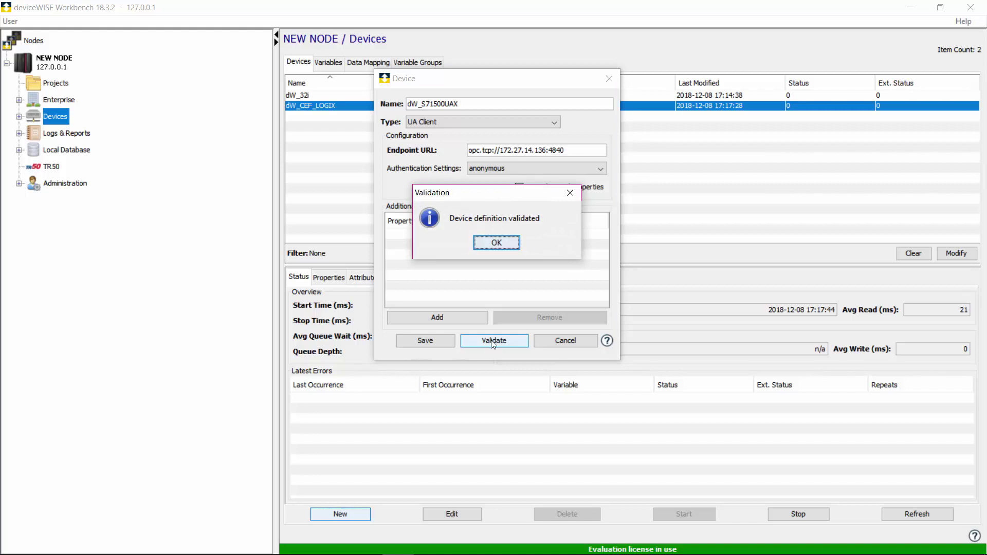
{"action": "key", "text": "Return"}
{"action": "left_click", "coordinate": [442, 340]}
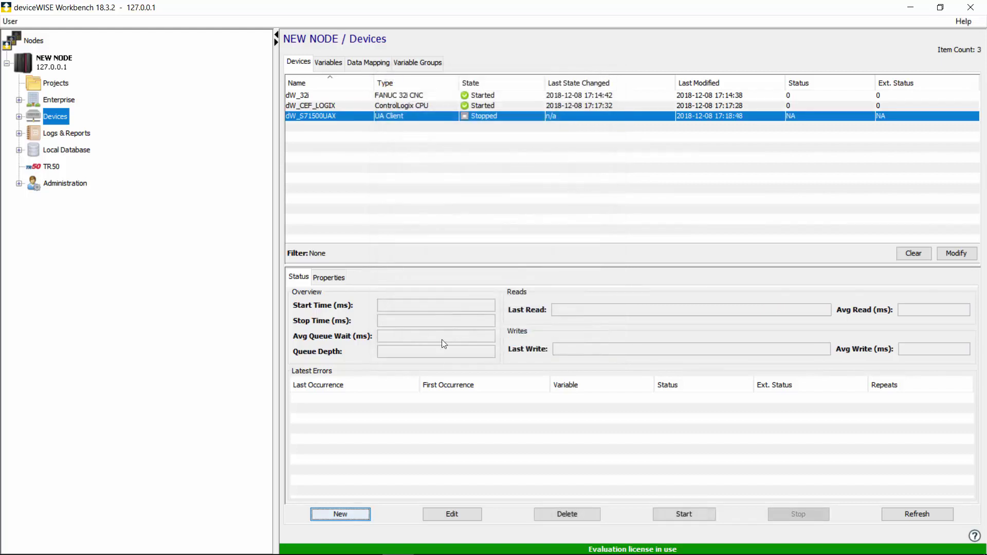
{"action": "right_click", "coordinate": [500, 119]}
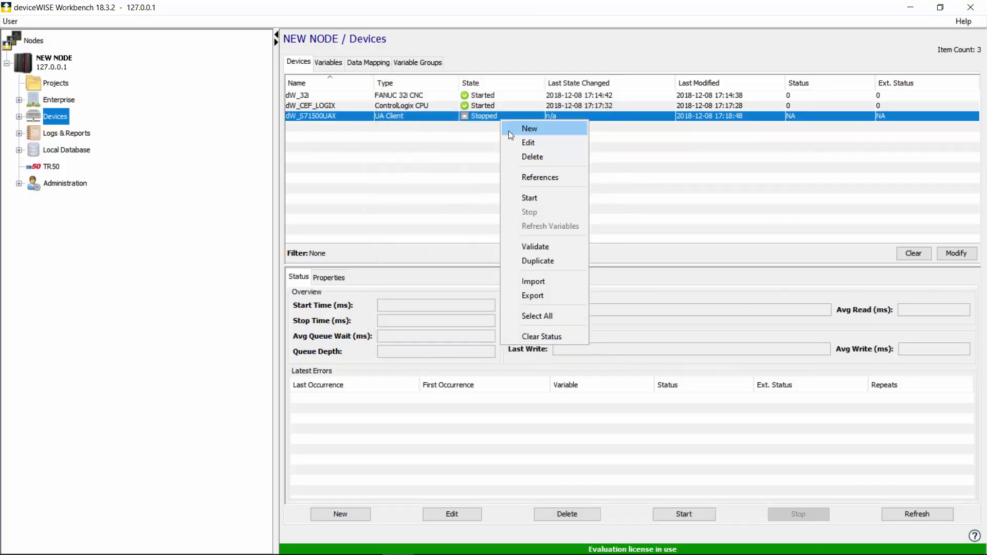
{"action": "left_click", "coordinate": [530, 197]}
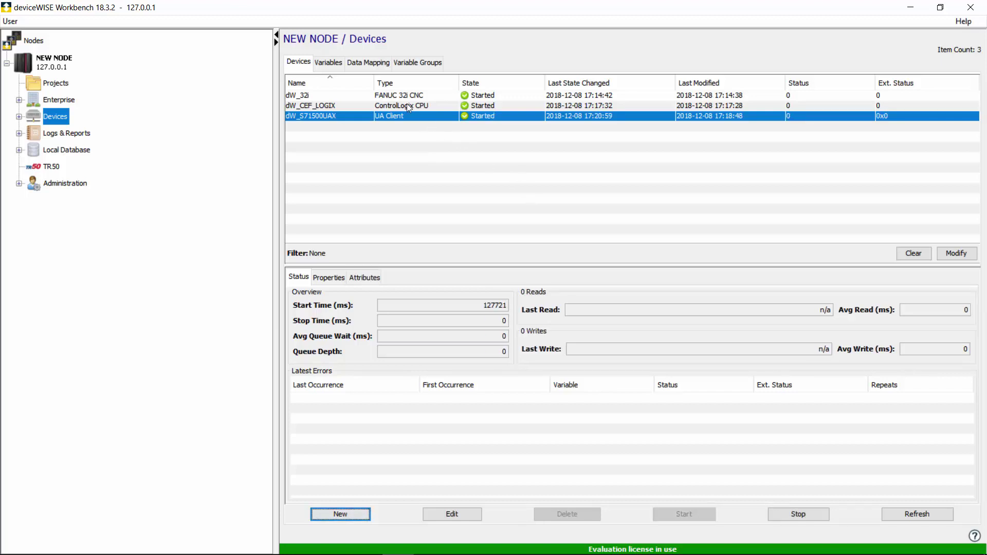
- In the Variables tab, expand dW_S71500UAX down to Root > Objects > DeviceSet > PLC_1
{"action": "left_click", "coordinate": [335, 62]}
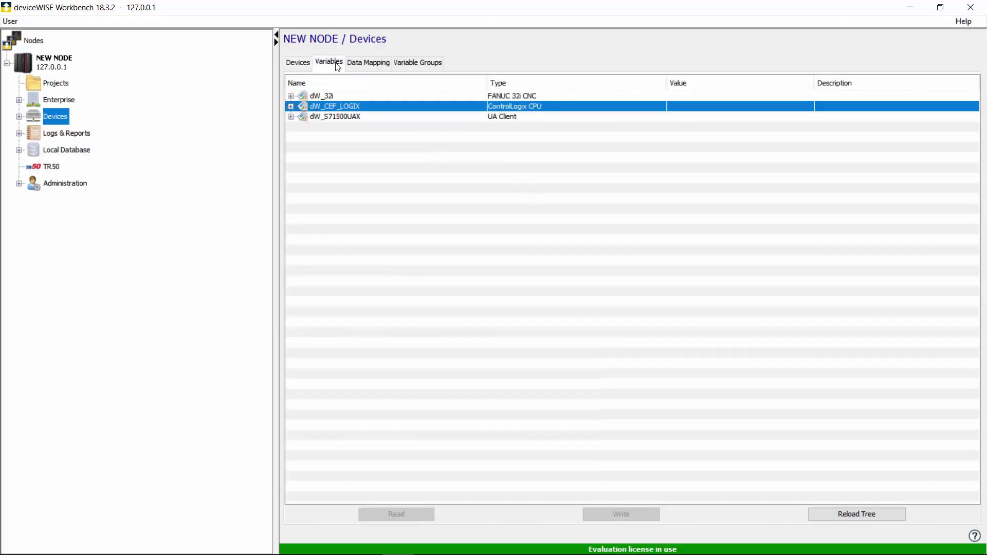
{"action": "left_click", "coordinate": [292, 116]}
{"action": "left_click", "coordinate": [304, 127]}
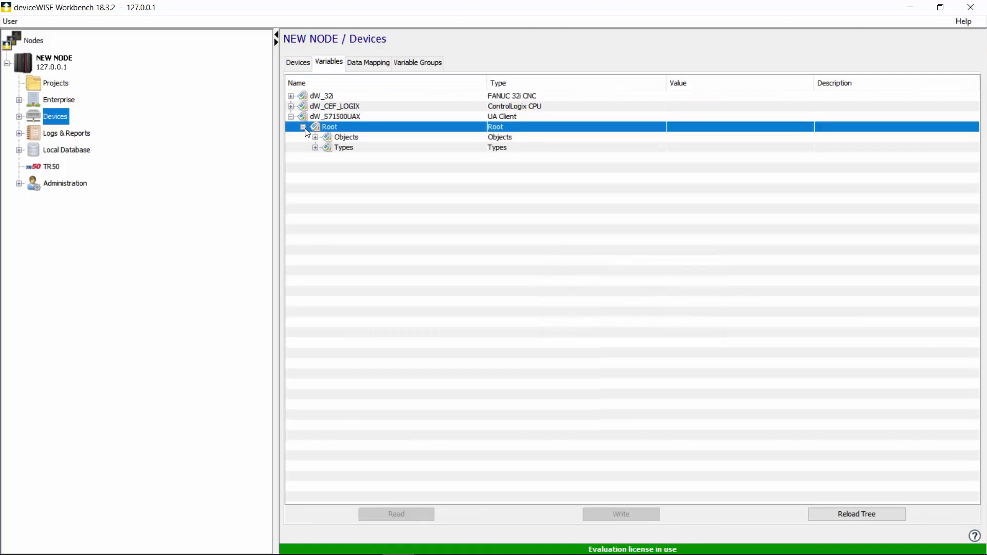
{"action": "left_click", "coordinate": [314, 137]}
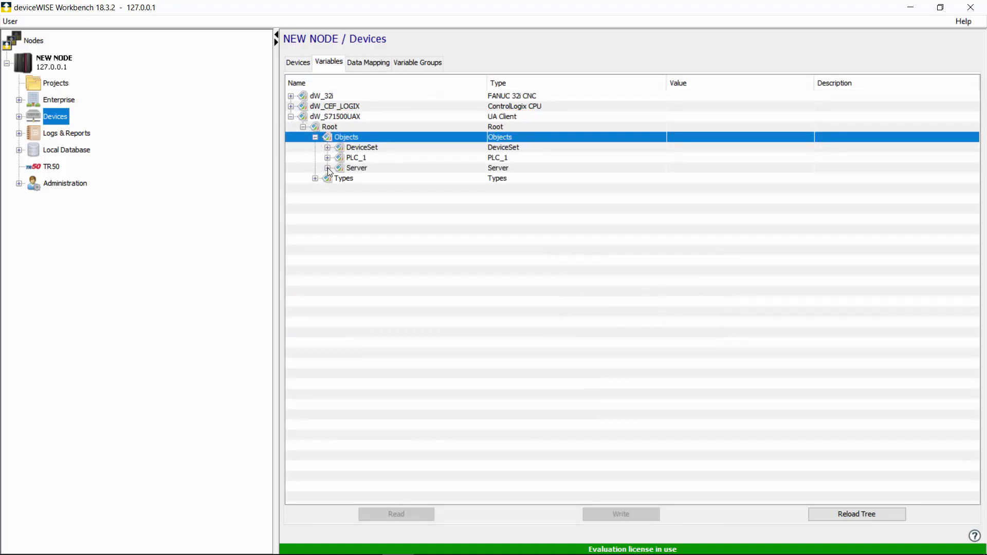
{"action": "left_click", "coordinate": [327, 168]}
{"action": "left_click", "coordinate": [327, 157]}
{"action": "left_click", "coordinate": [327, 147]}
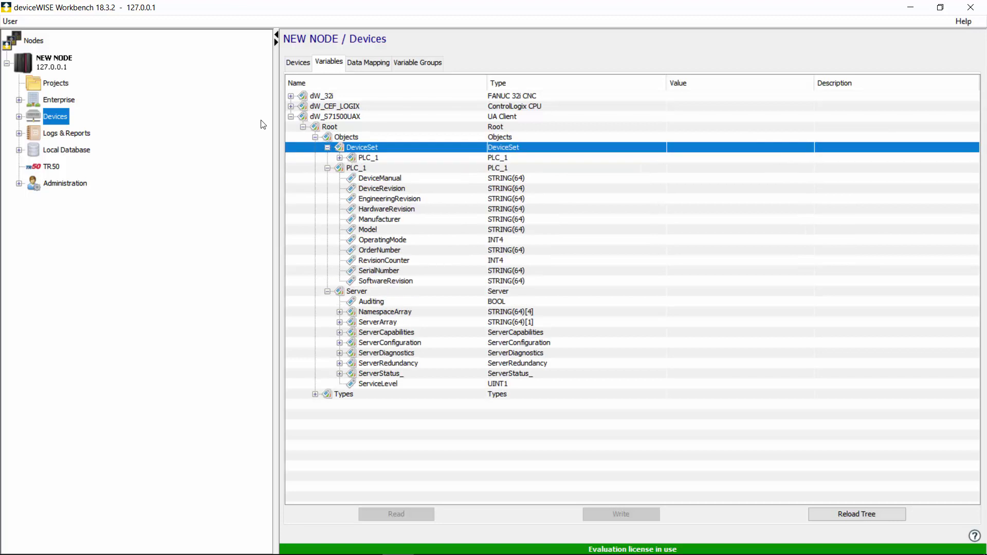
{"action": "left_click", "coordinate": [357, 158]}
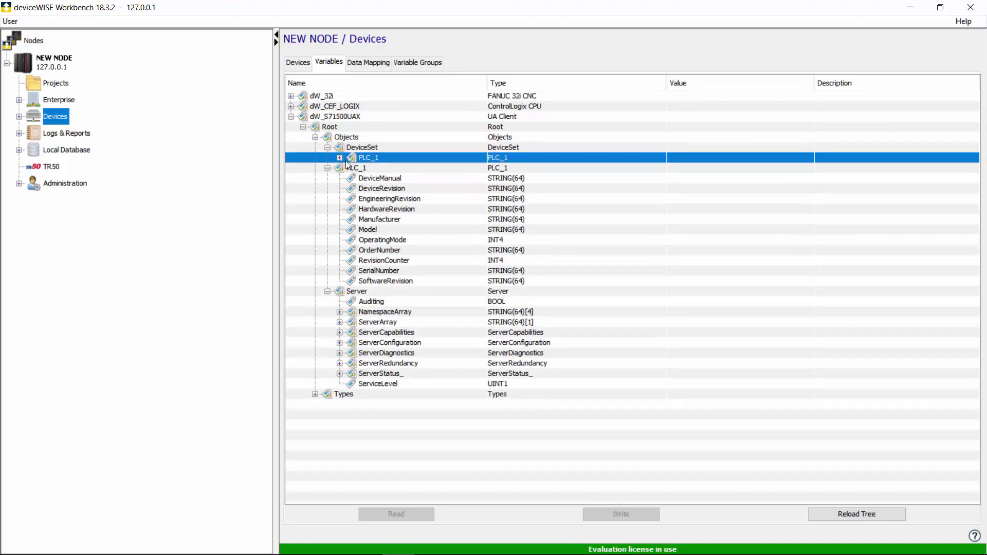
{"action": "left_click", "coordinate": [340, 158]}
- Read the PLC_1 variables from DataBlocksGlobal downward, showing values like CPU 1511-1 PN
{"action": "left_click_drag", "start_coordinate": [383, 170], "coordinate": [466, 503]}
{"action": "right_click", "coordinate": [475, 471]}
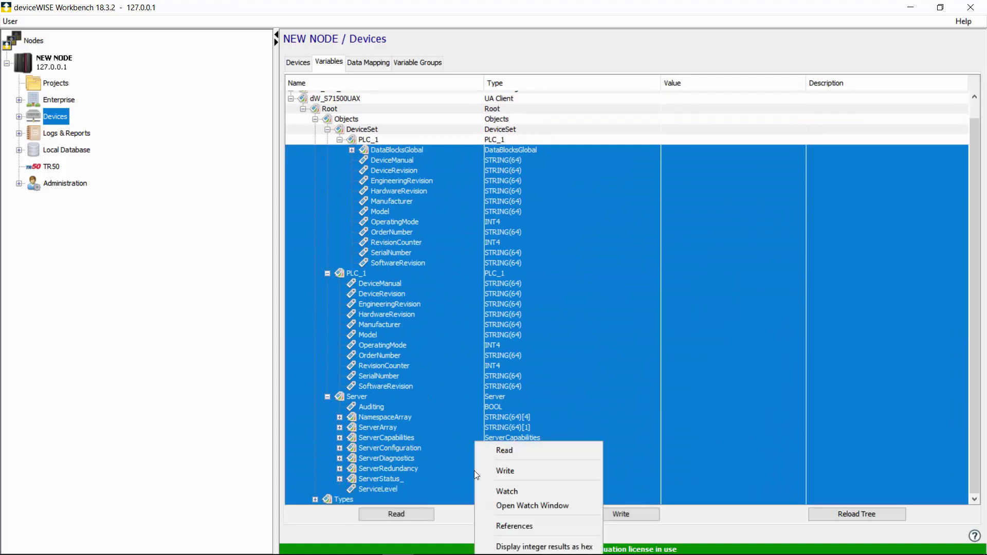
{"action": "left_click", "coordinate": [504, 451]}
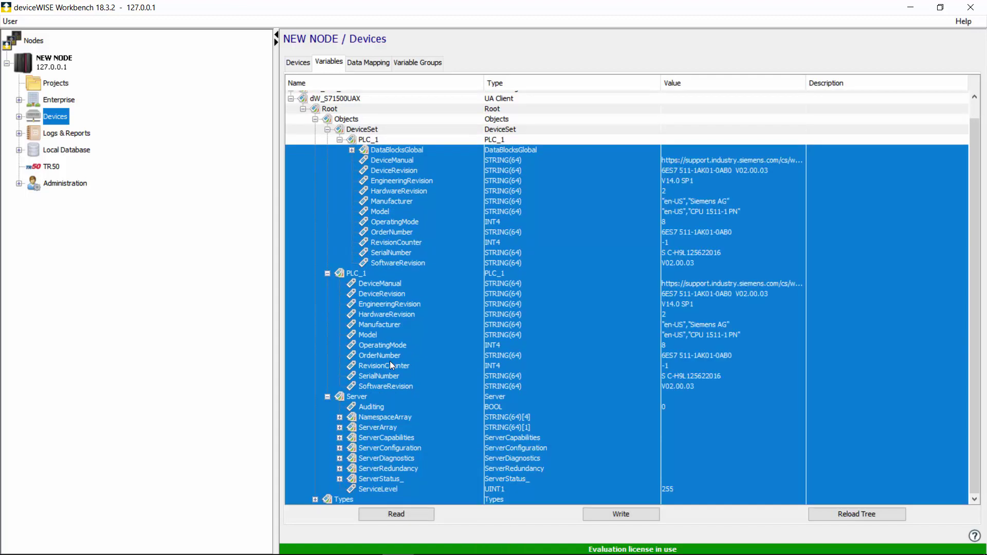